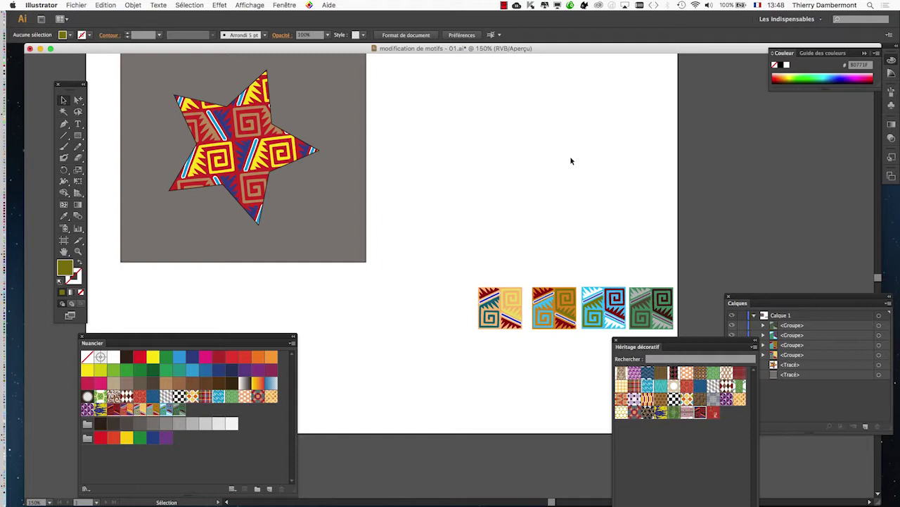
Switch to Firefox and open Google Images from google.be in a new tab
{"action": "scroll", "coordinate": [576, 160], "scroll_direction": "up", "scroll_amount": 2}
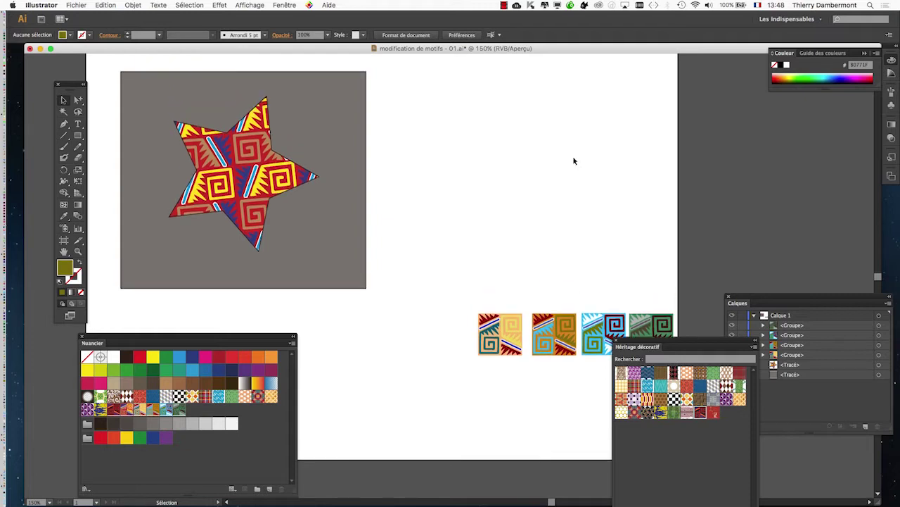
{"action": "mouse_move", "coordinate": [24, 429]}
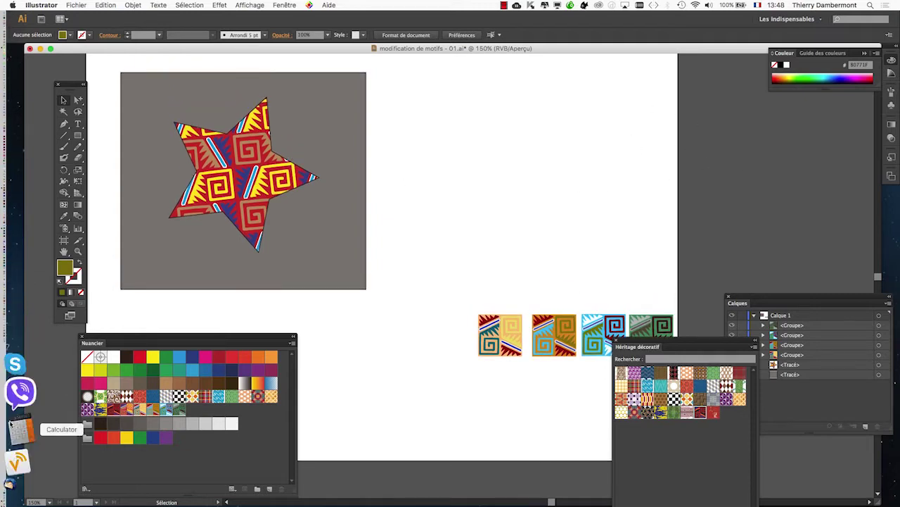
{"action": "left_click", "coordinate": [24, 440]}
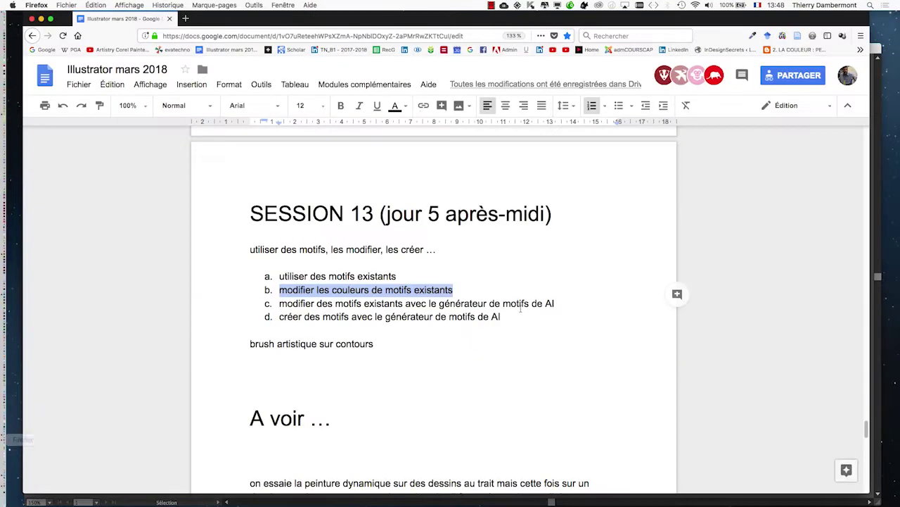
{"action": "key", "text": "super+t"}
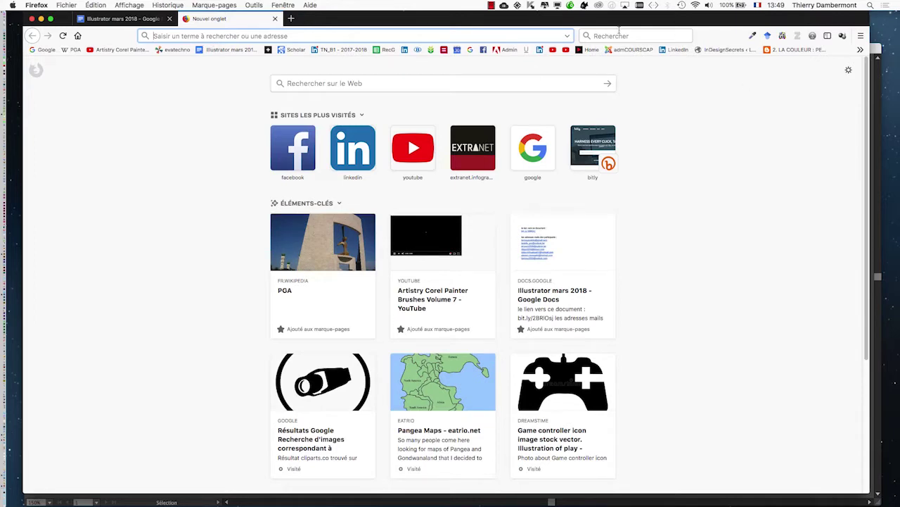
{"action": "type", "text": "google.be/"}
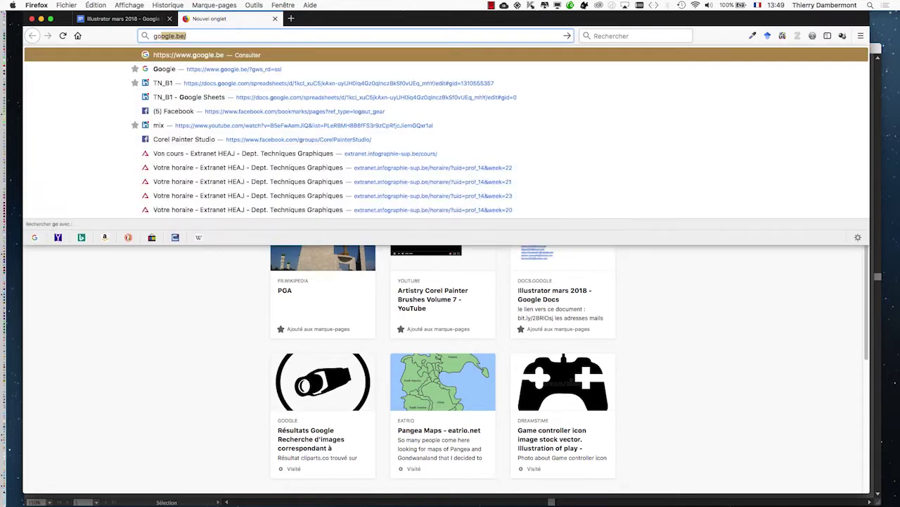
{"action": "key", "text": "Return"}
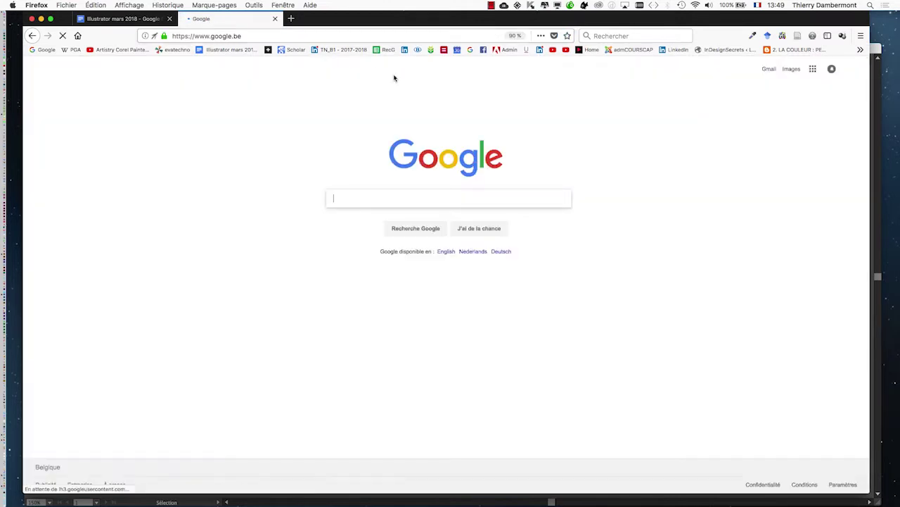
{"action": "left_click", "coordinate": [791, 69]}
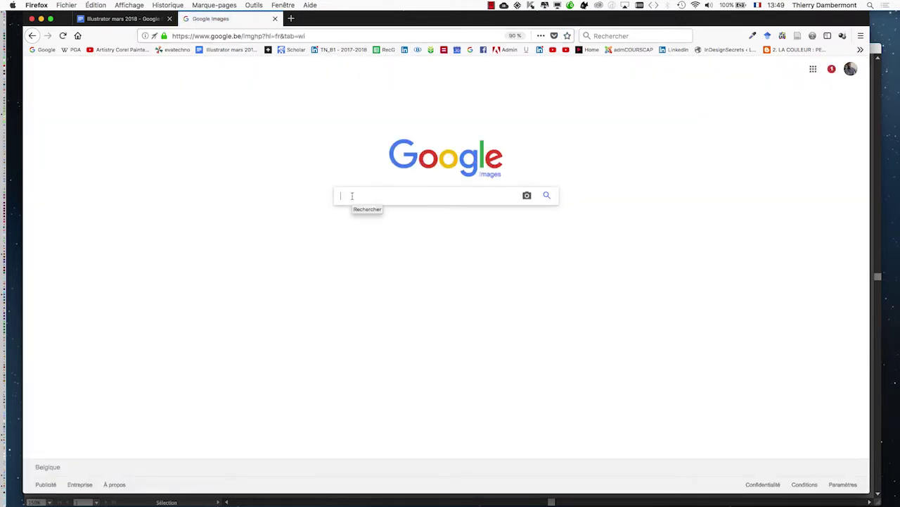
Search Google Images for "animal"
{"action": "type", "text": "ani"}
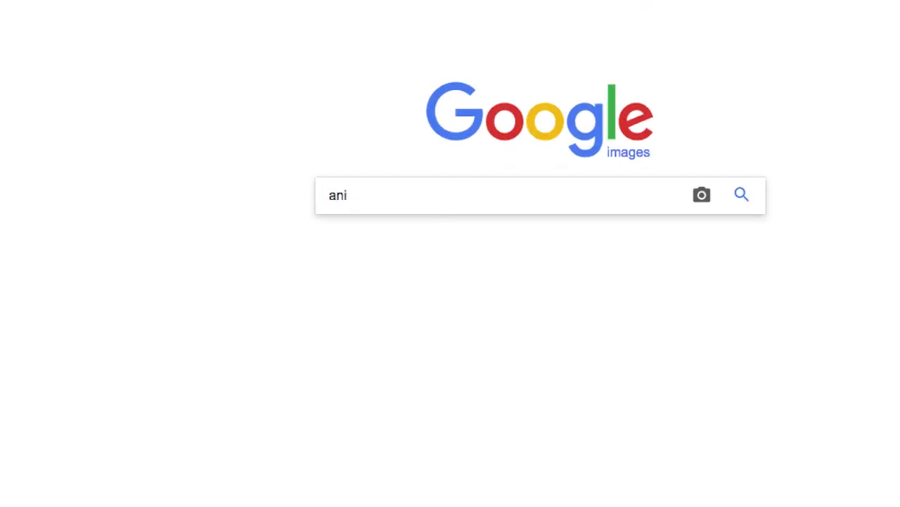
{"action": "type", "text": "mal"}
{"action": "key", "text": "Return"}
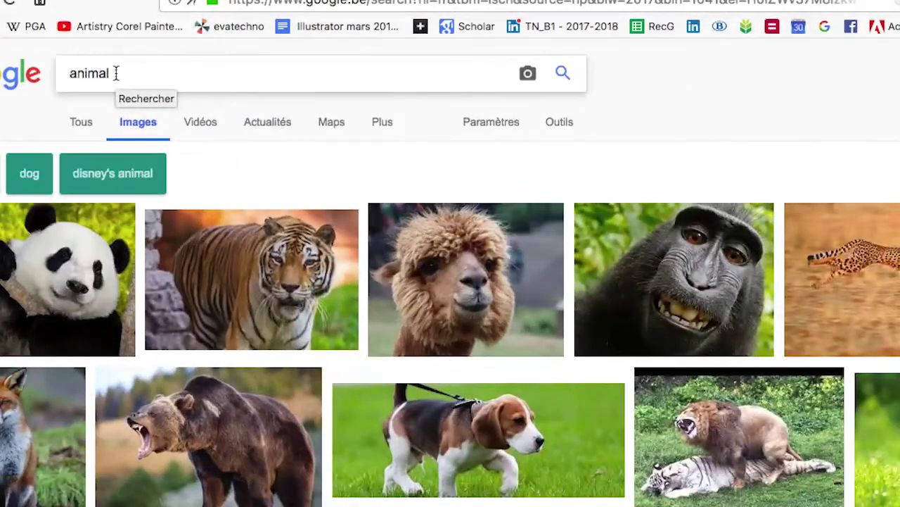
Refine the image search by adding the quoted phrase "public domain" after animal
{"action": "left_click", "coordinate": [116, 73]}
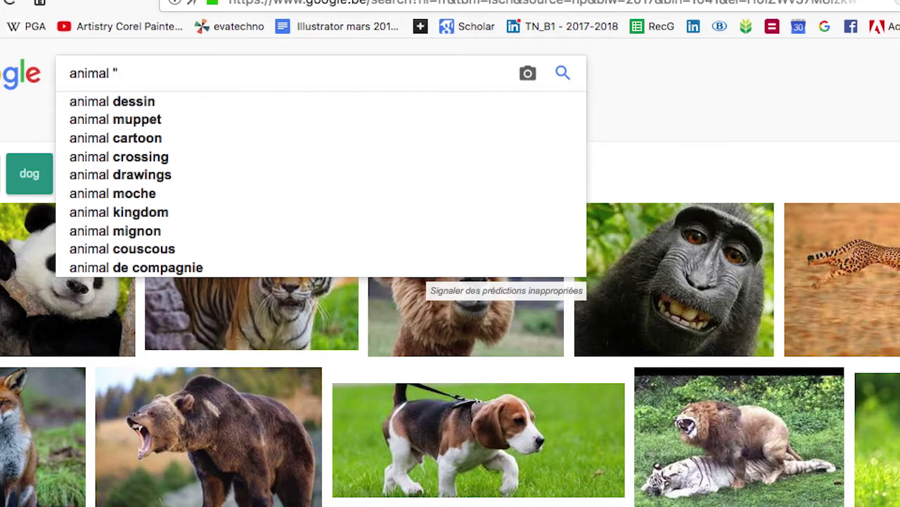
{"action": "type", "text": "pb"}
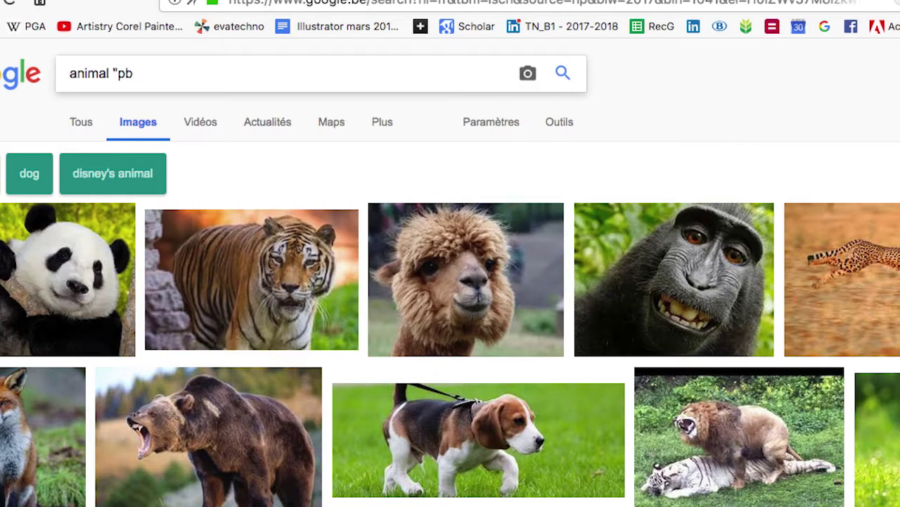
{"action": "key", "text": "BackSpace"}
{"action": "type", "text": "ubl"}
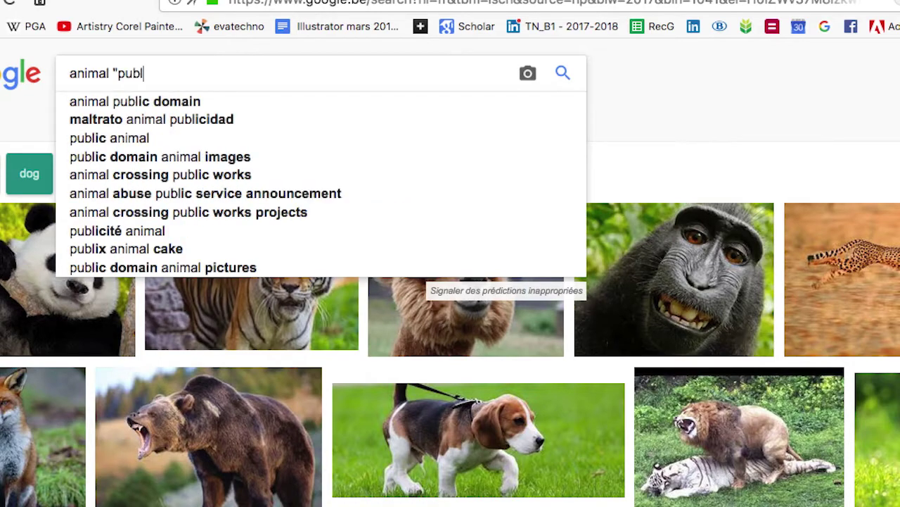
{"action": "type", "text": "ic domain\""}
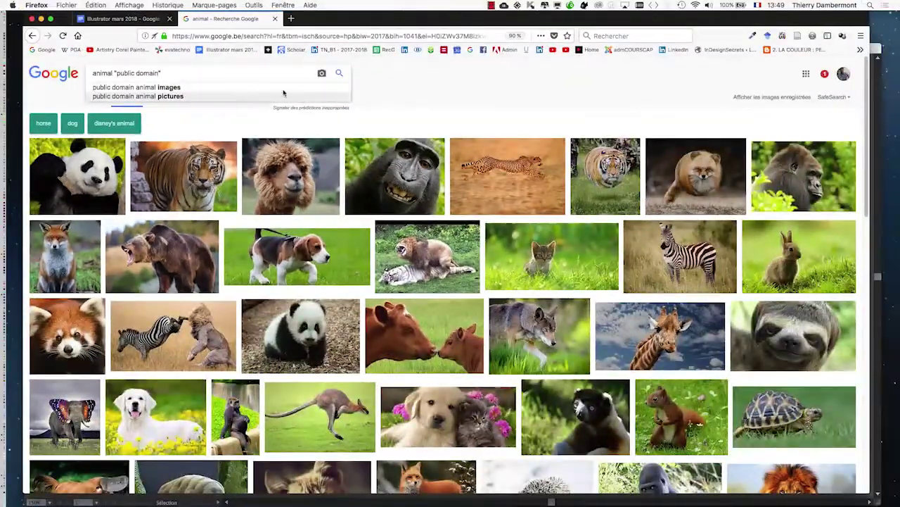
{"action": "left_click", "coordinate": [338, 75]}
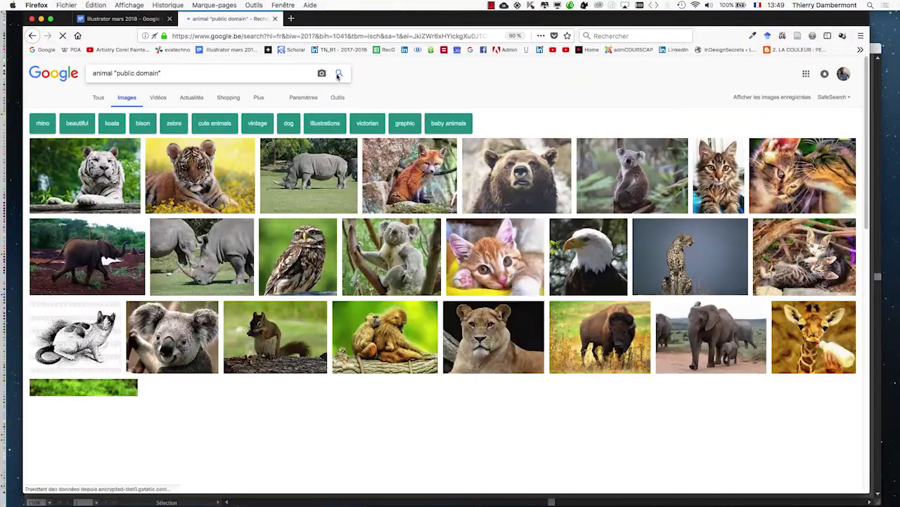
Switch from Firefox to Google Chrome, enlarge its window and open Google Images
{"action": "left_click", "coordinate": [41, 18]}
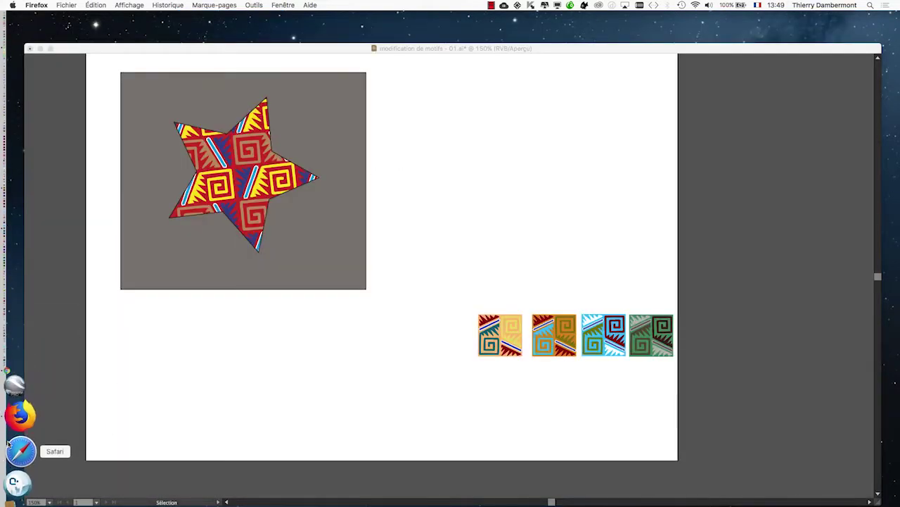
{"action": "left_click", "coordinate": [19, 439]}
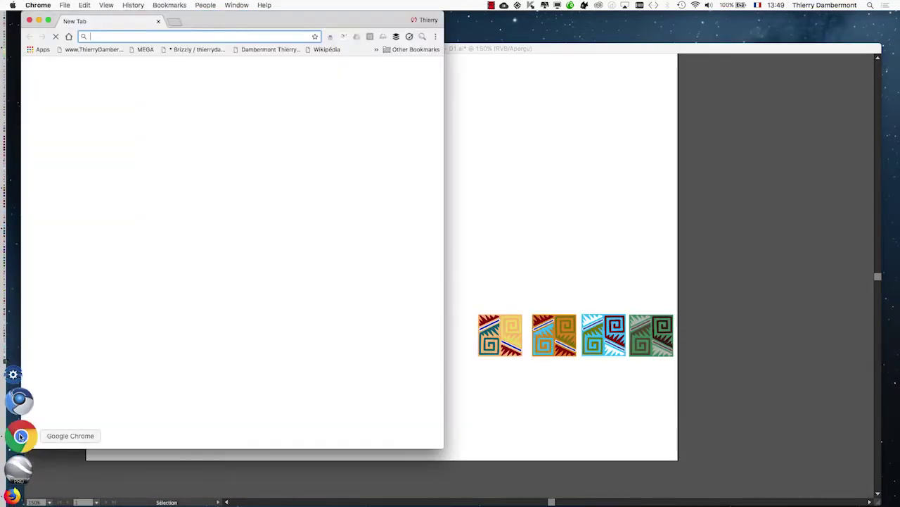
{"action": "left_click_drag", "start_coordinate": [441, 449], "coordinate": [844, 473]}
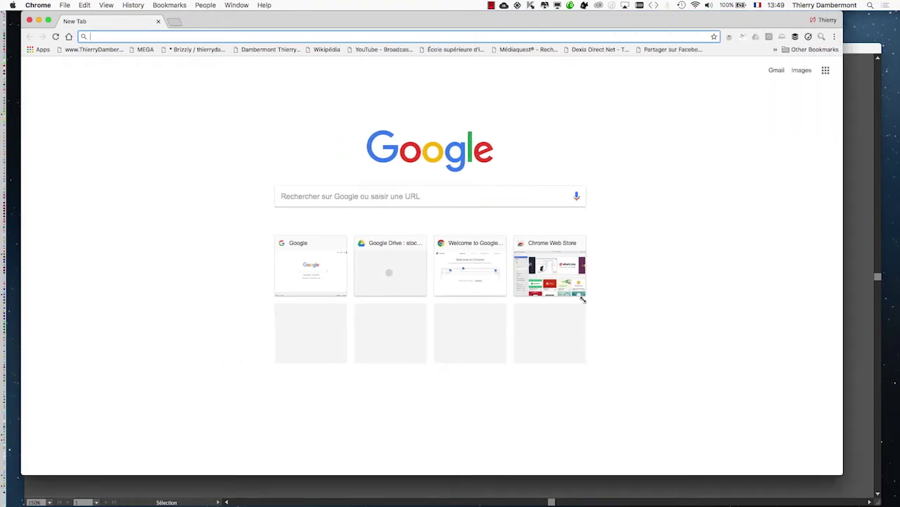
{"action": "left_click", "coordinate": [808, 73]}
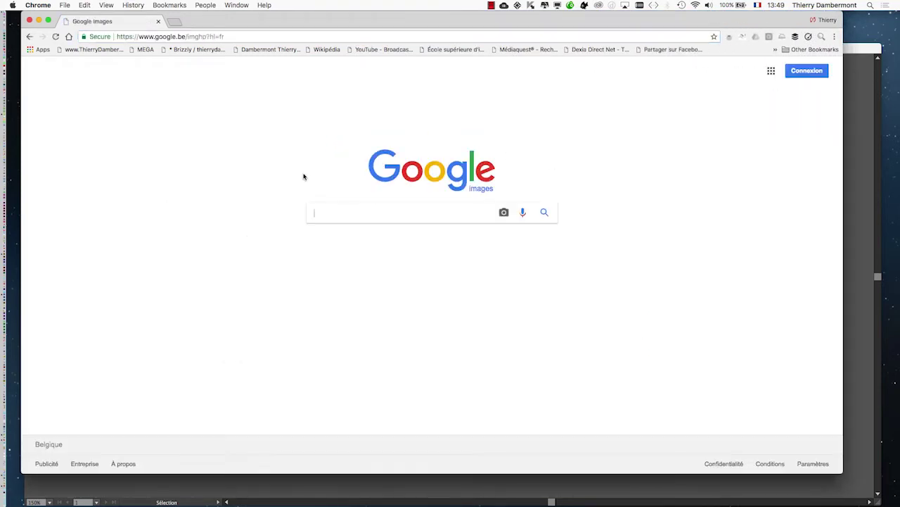
Search Google Images for animal "public domain", keeping public domain in quotation marks as an exact phrase
{"action": "type", "text": "animal \"public d"}
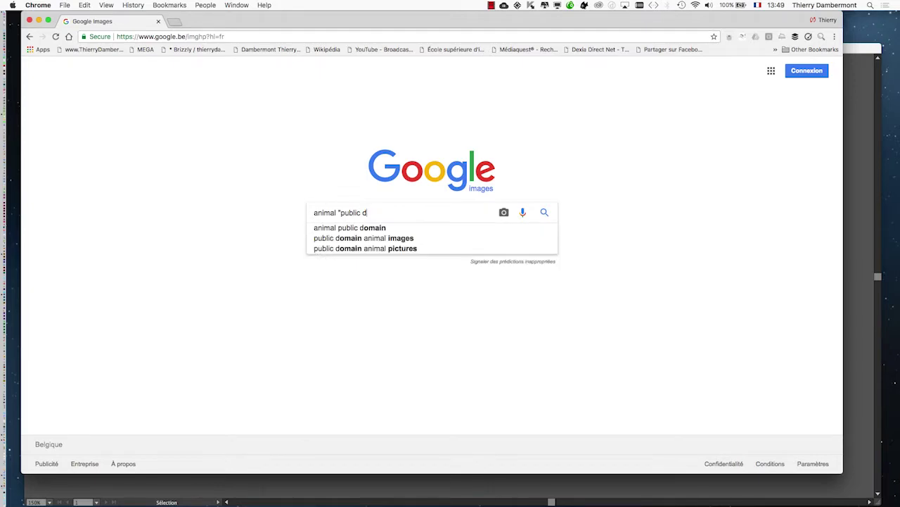
{"action": "key", "text": "Down"}
{"action": "key", "text": "Return"}
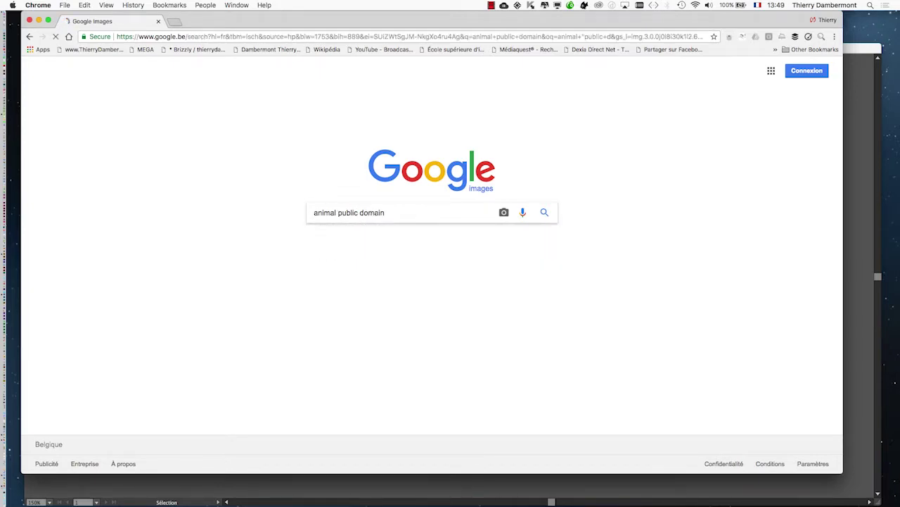
{"action": "type", "text": "\""}
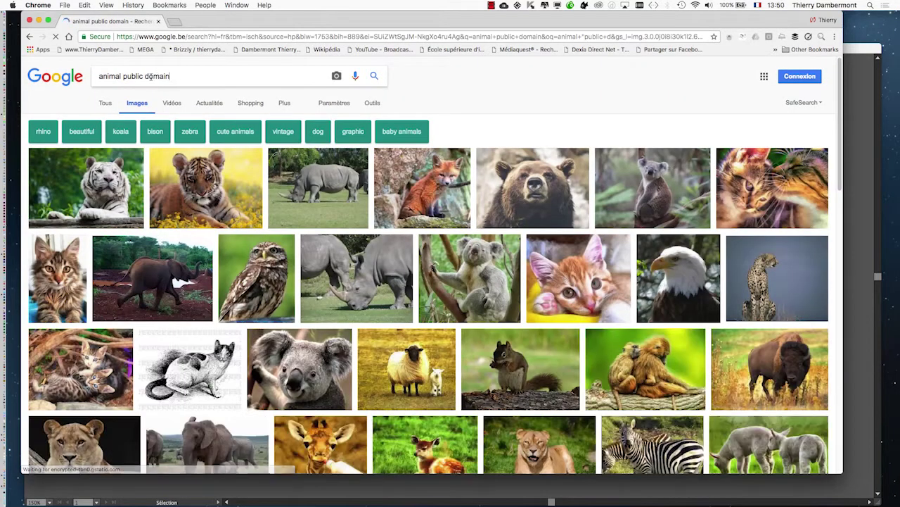
{"action": "left_click", "coordinate": [123, 76]}
{"action": "type", "text": "\""}
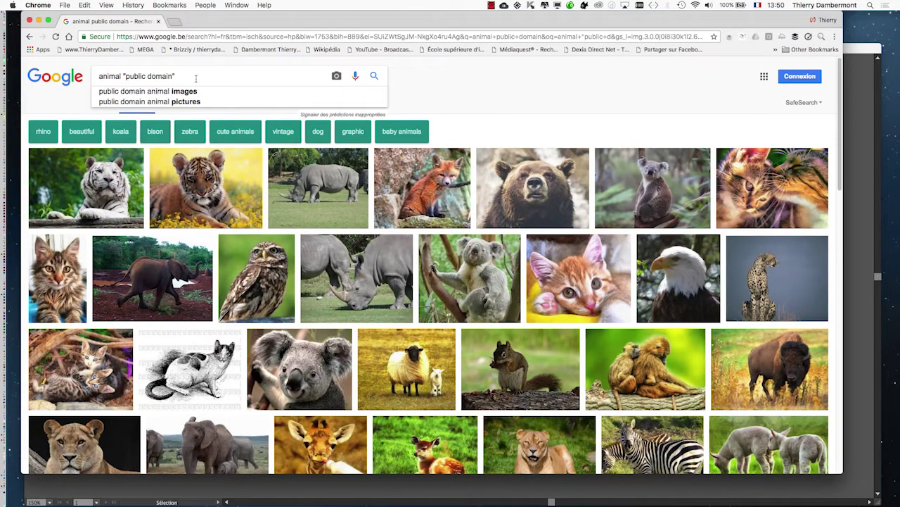
{"action": "key", "text": "Return"}
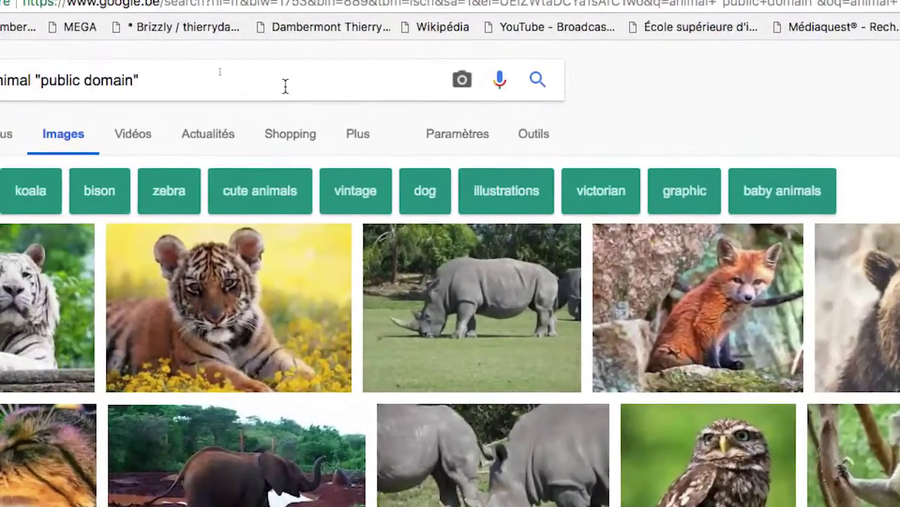
Filter the image results by type to show only clipart (Images clipart)
{"action": "left_click_drag", "start_coordinate": [248, 78], "coordinate": [107, 84]}
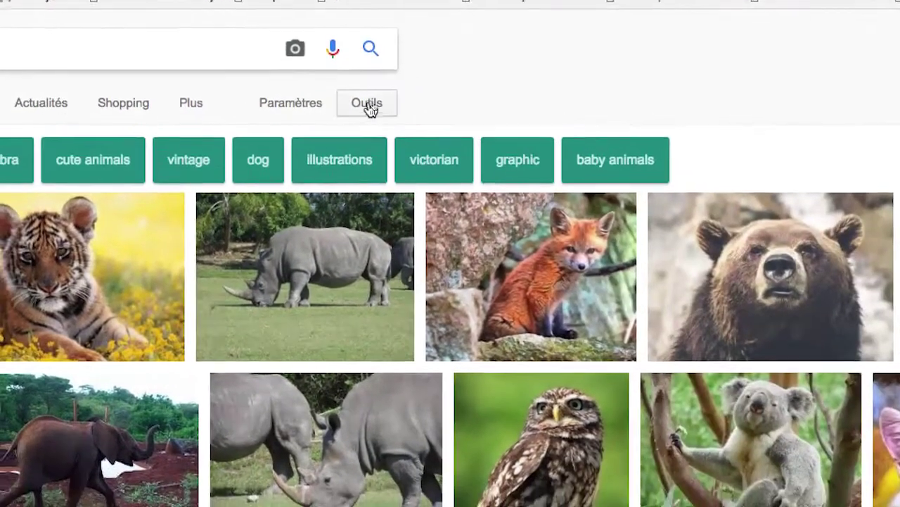
{"action": "left_click", "coordinate": [694, 125]}
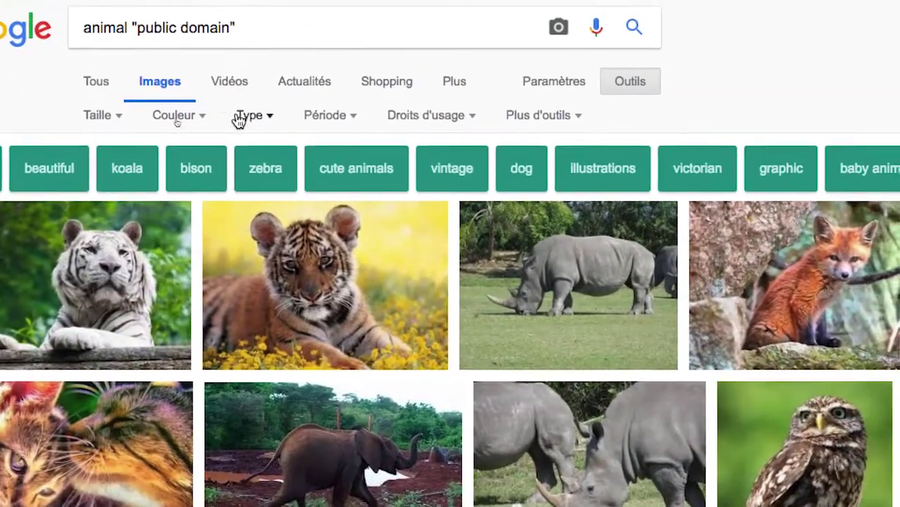
{"action": "left_click", "coordinate": [242, 118]}
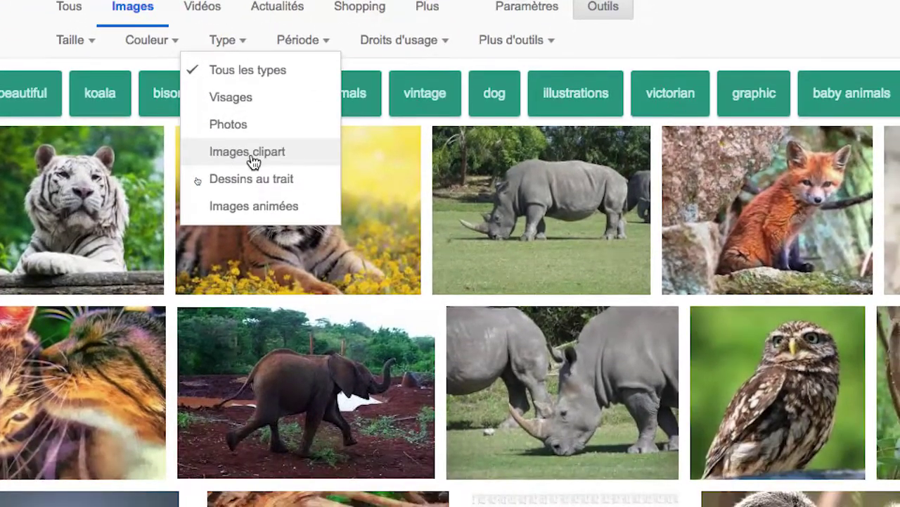
{"action": "left_click", "coordinate": [247, 152]}
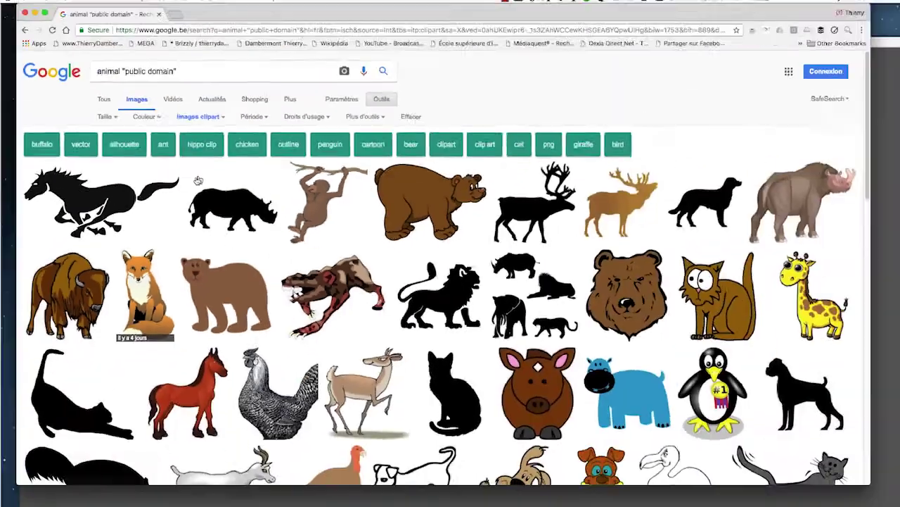
Examine the public domain animal clipart results for a suitable drawing
{"action": "scroll", "coordinate": [579, 282], "scroll_direction": "down", "scroll_amount": 3}
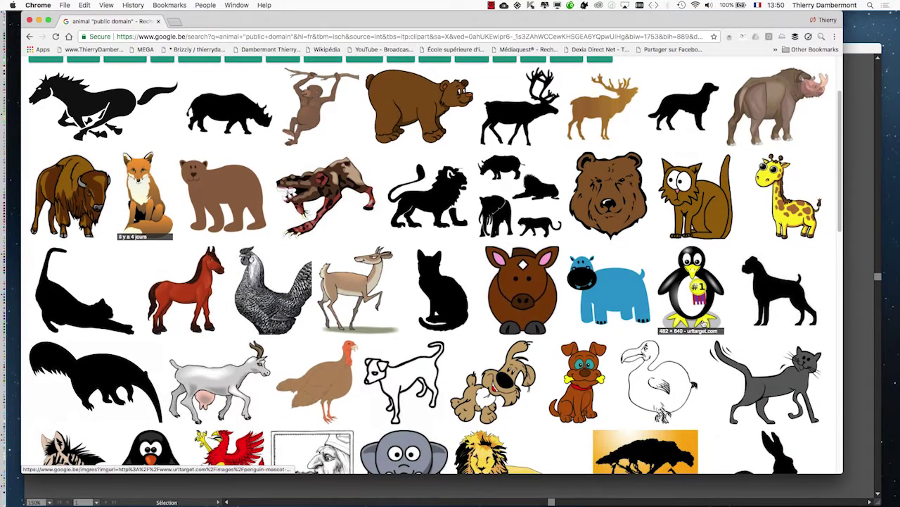
{"action": "scroll", "coordinate": [706, 304], "scroll_direction": "down", "scroll_amount": 2}
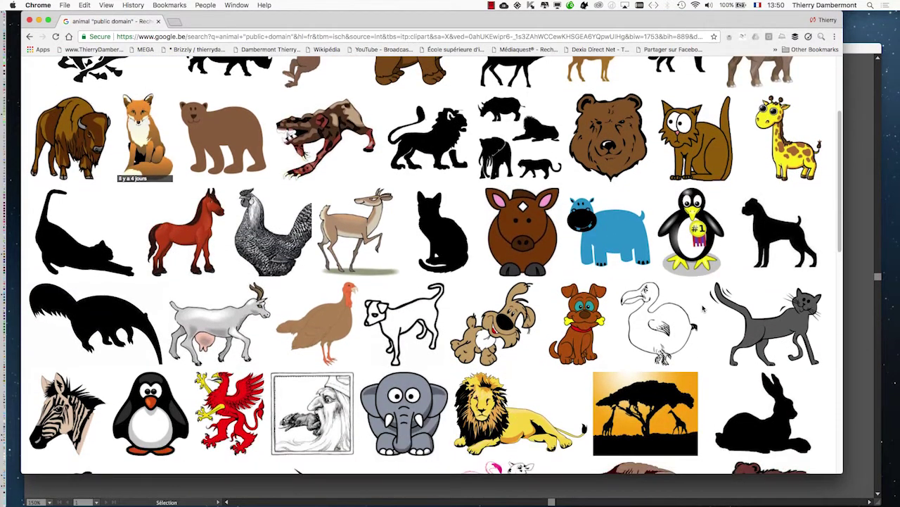
{"action": "scroll", "coordinate": [704, 308], "scroll_direction": "down", "scroll_amount": 1}
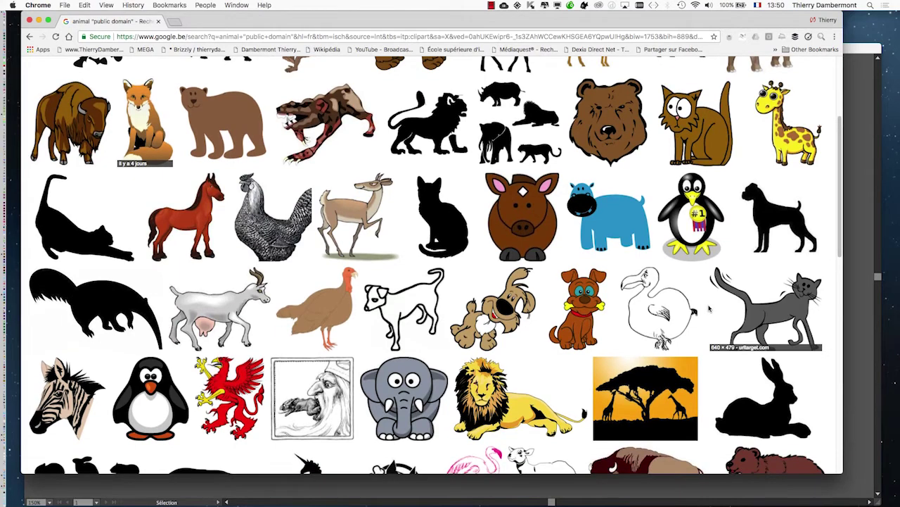
{"action": "scroll", "coordinate": [709, 308], "scroll_direction": "down", "scroll_amount": 8}
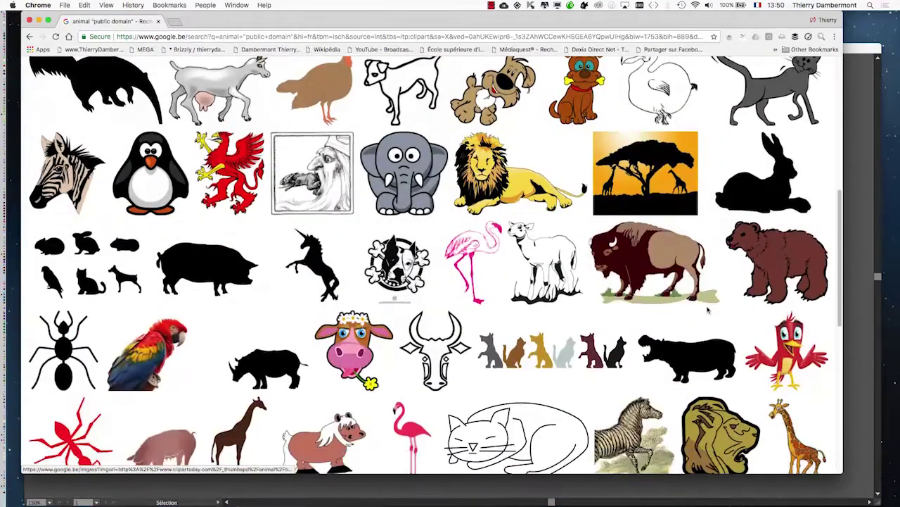
{"action": "scroll", "coordinate": [708, 310], "scroll_direction": "down", "scroll_amount": 2}
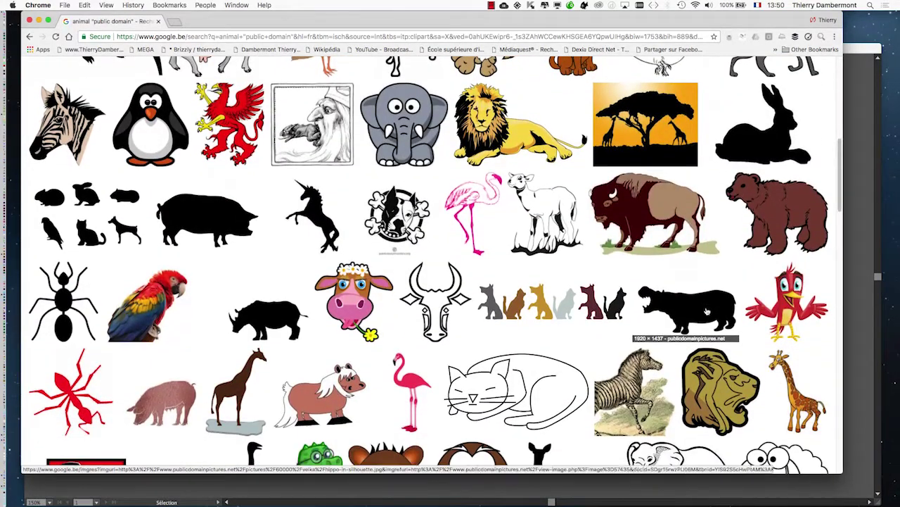
{"action": "scroll", "coordinate": [708, 310], "scroll_direction": "down", "scroll_amount": 2}
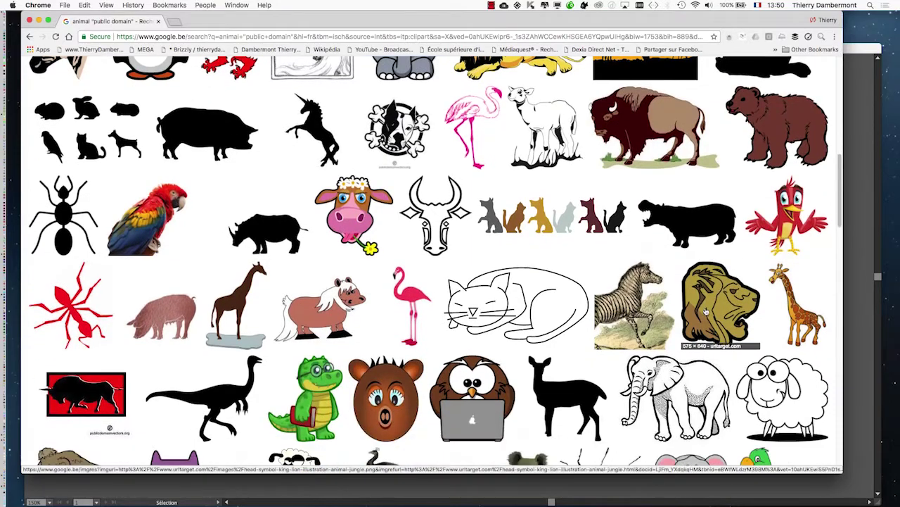
{"action": "scroll", "coordinate": [696, 301], "scroll_direction": "up", "scroll_amount": 4}
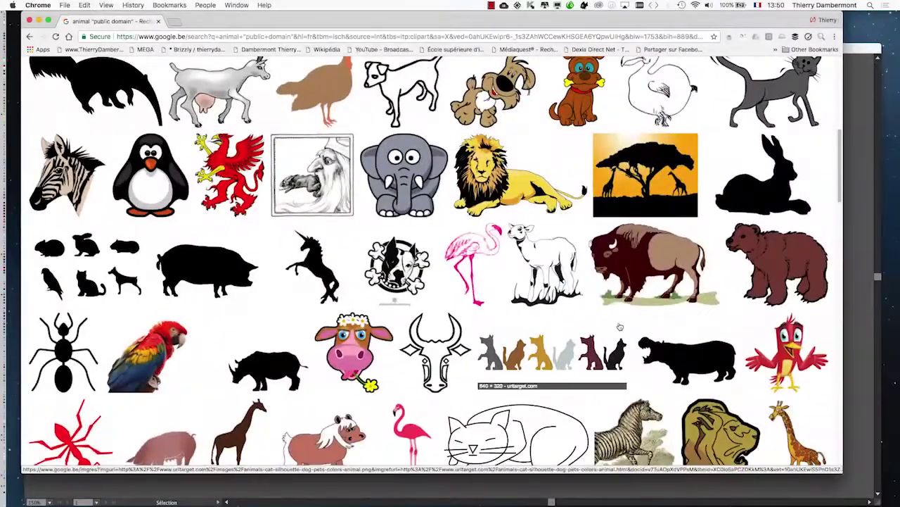
{"action": "scroll", "coordinate": [621, 325], "scroll_direction": "down", "scroll_amount": 2}
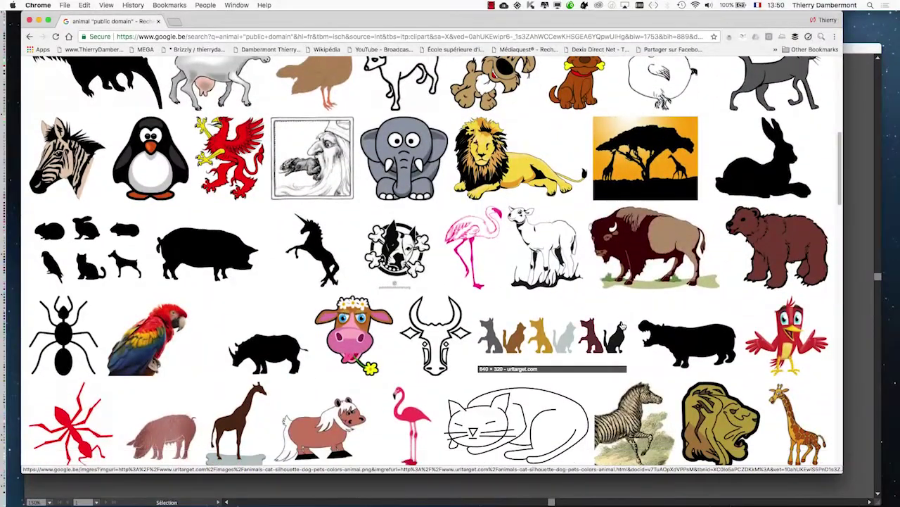
Find the green turtle clipart seen from above in the image results and open its preview in a separate tab
{"action": "scroll", "coordinate": [621, 325], "scroll_direction": "down", "scroll_amount": 6}
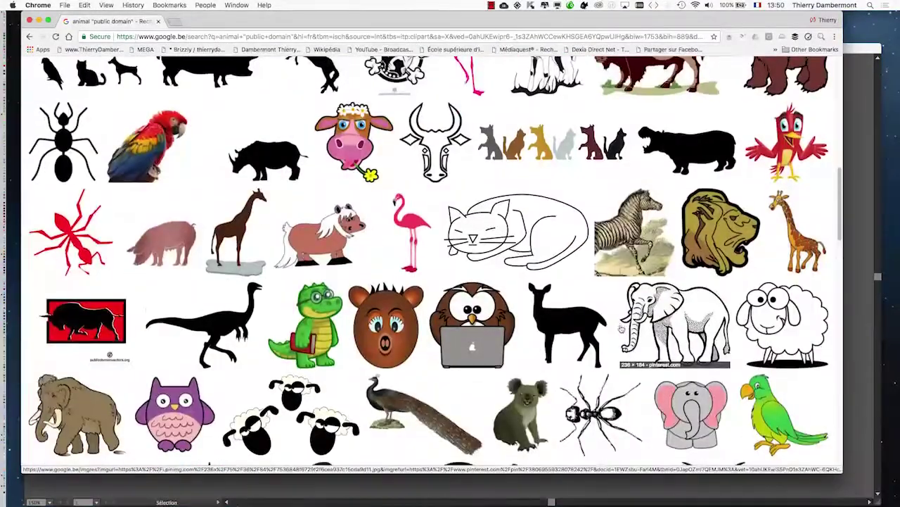
{"action": "scroll", "coordinate": [622, 328], "scroll_direction": "down", "scroll_amount": 5}
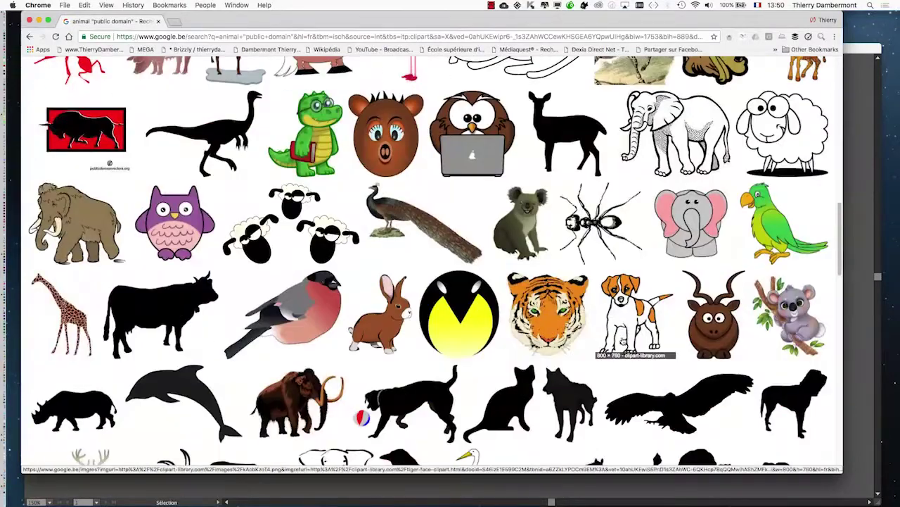
{"action": "scroll", "coordinate": [642, 381], "scroll_direction": "down", "scroll_amount": 12}
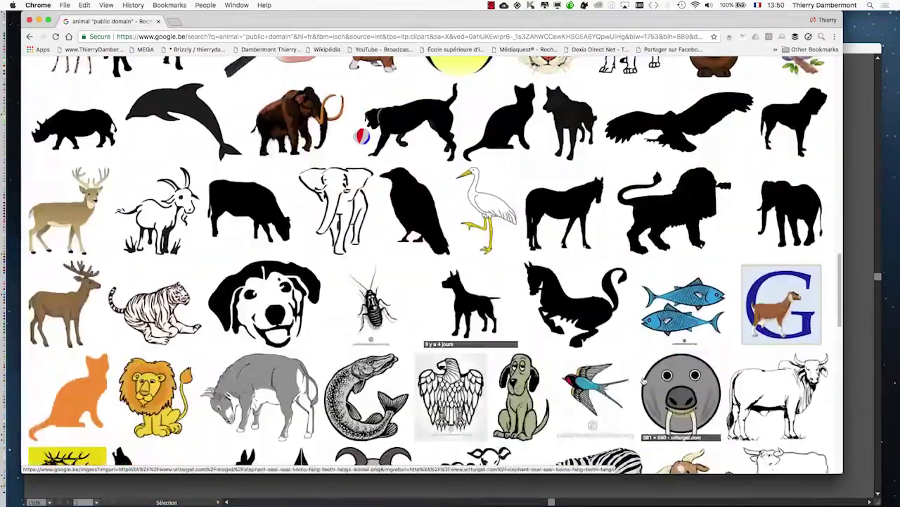
{"action": "scroll", "coordinate": [642, 381], "scroll_direction": "down", "scroll_amount": 8}
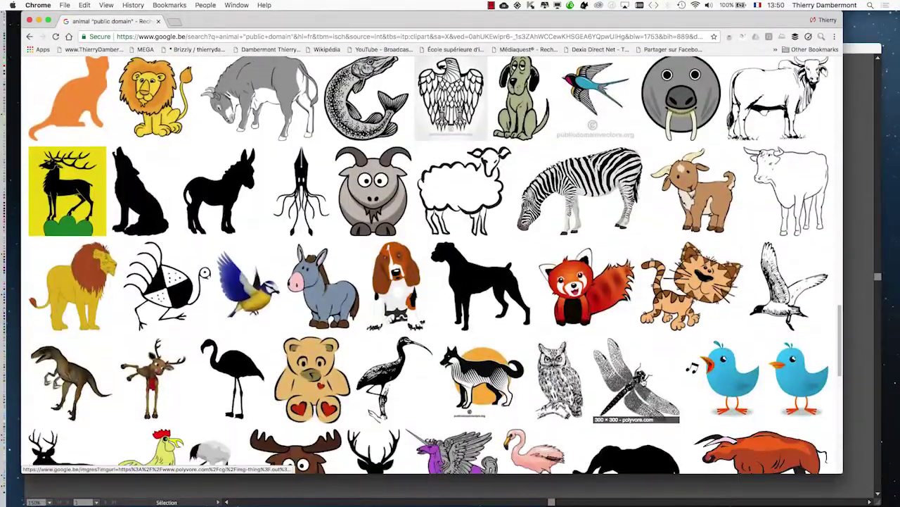
{"action": "scroll", "coordinate": [641, 381], "scroll_direction": "down", "scroll_amount": 2}
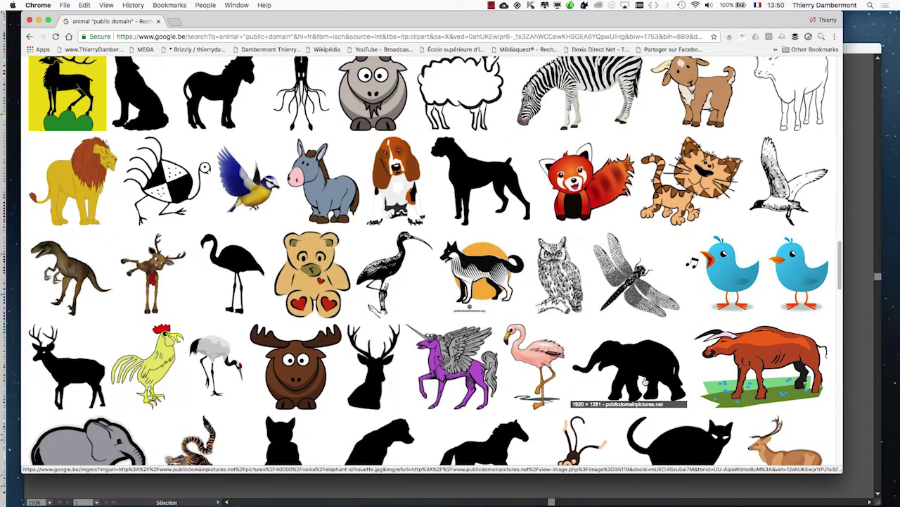
{"action": "scroll", "coordinate": [642, 380], "scroll_direction": "down", "scroll_amount": 15}
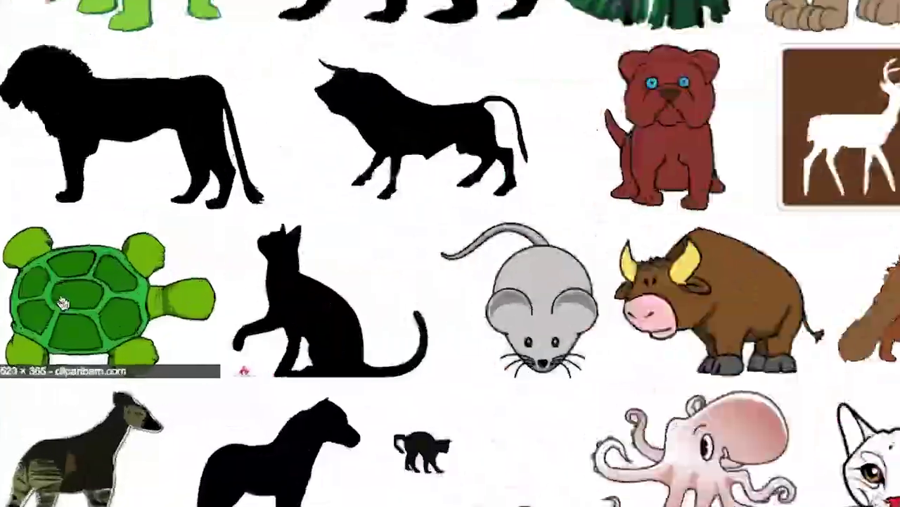
{"action": "left_click", "coordinate": [63, 303], "text": "super"}
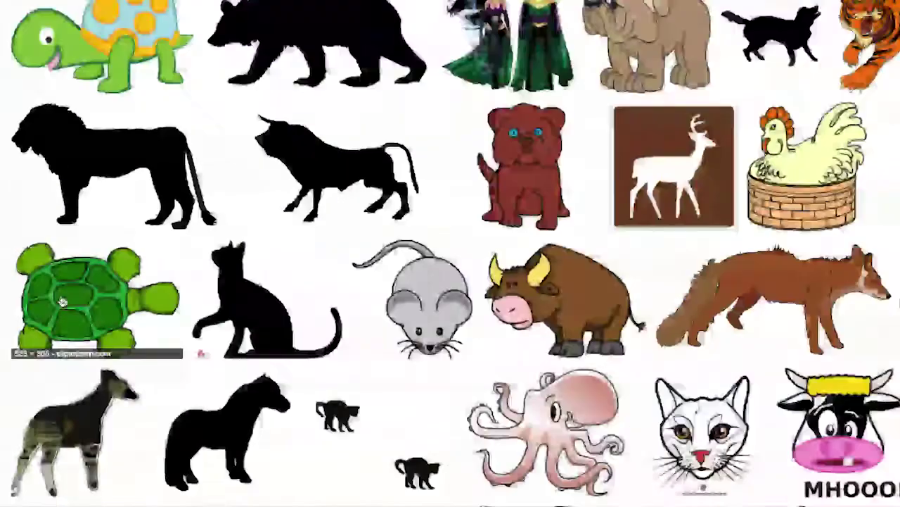
{"action": "left_click", "coordinate": [214, 21]}
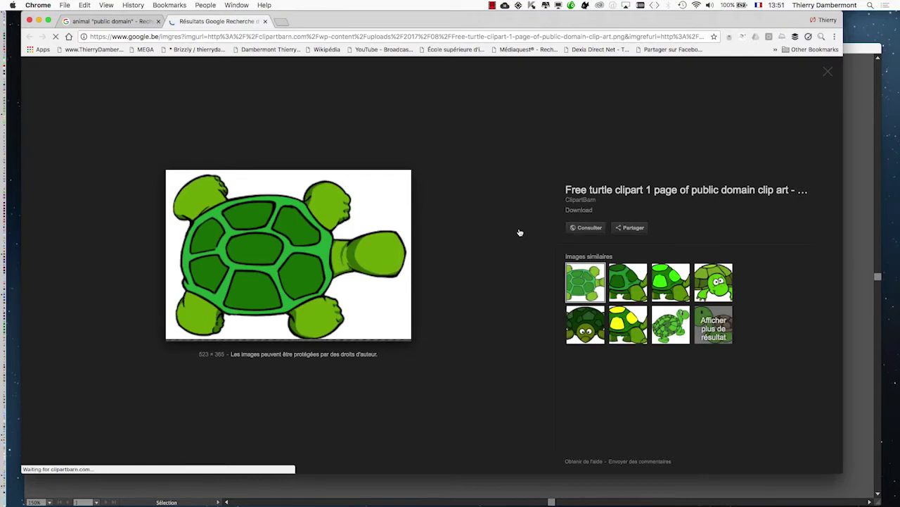
{"action": "left_click", "coordinate": [280, 245]}
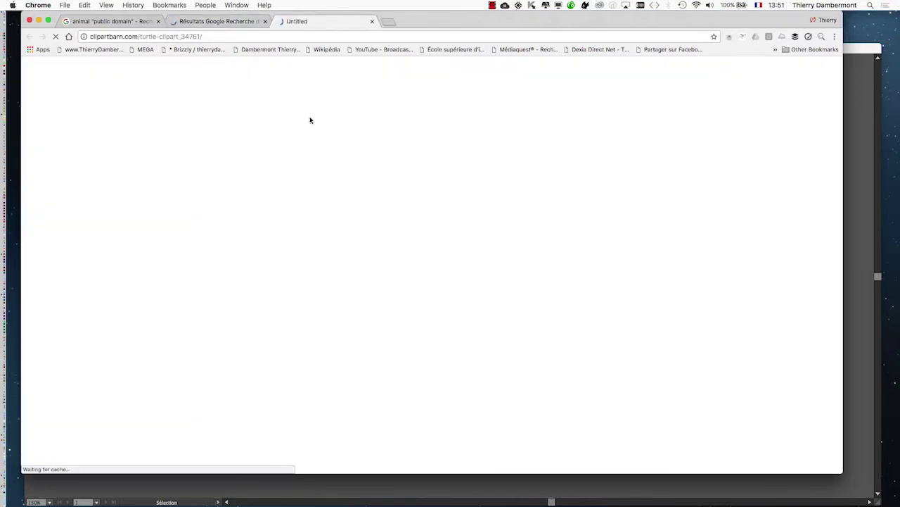
{"action": "left_click", "coordinate": [214, 21]}
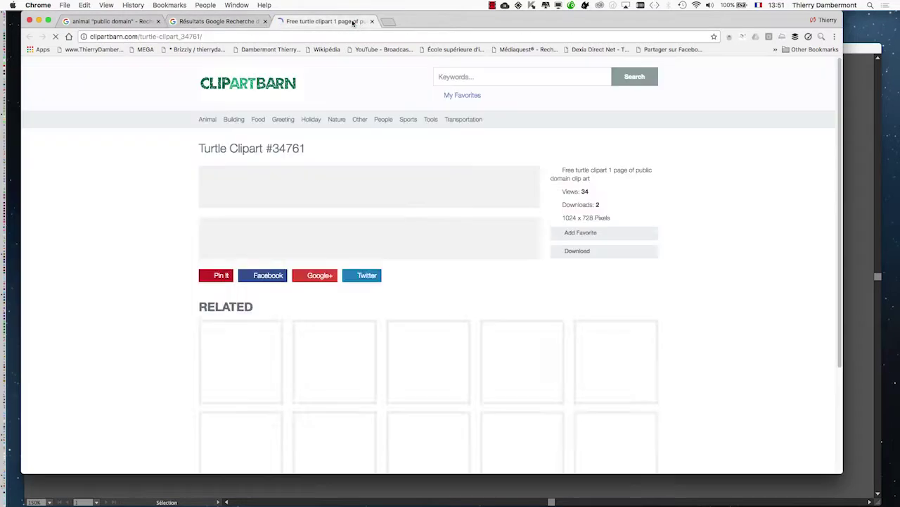
{"action": "left_click", "coordinate": [356, 23]}
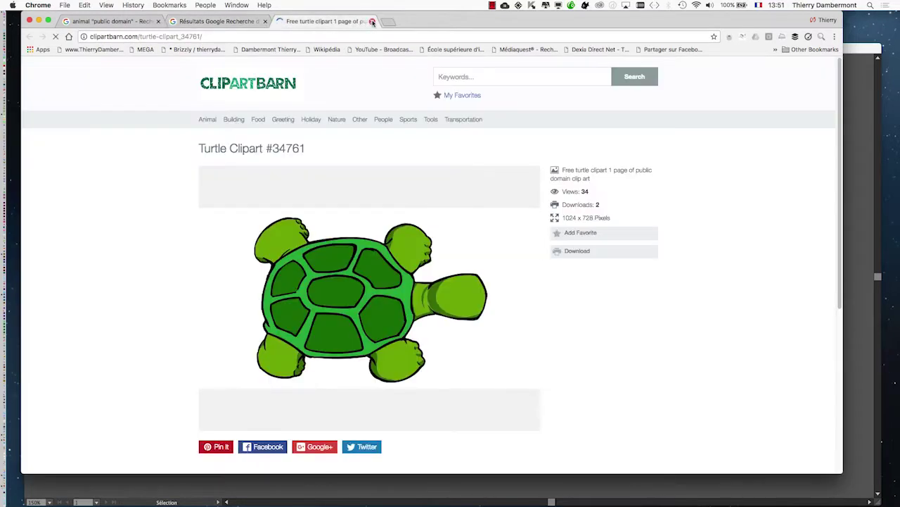
{"action": "left_click", "coordinate": [372, 22]}
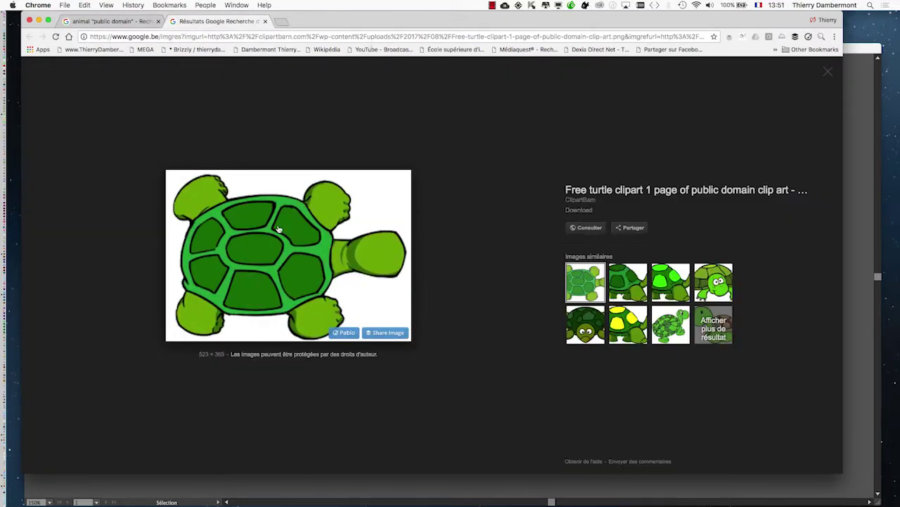
Open the turtle's source page on ClipartBarn and compare its image with the Google Images preview
{"action": "left_click", "coordinate": [585, 227]}
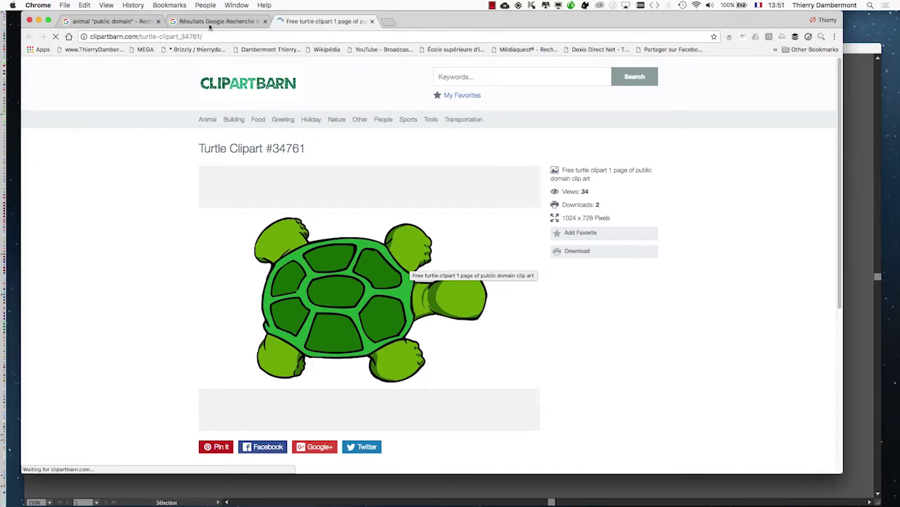
{"action": "key", "text": "super+alt+Left"}
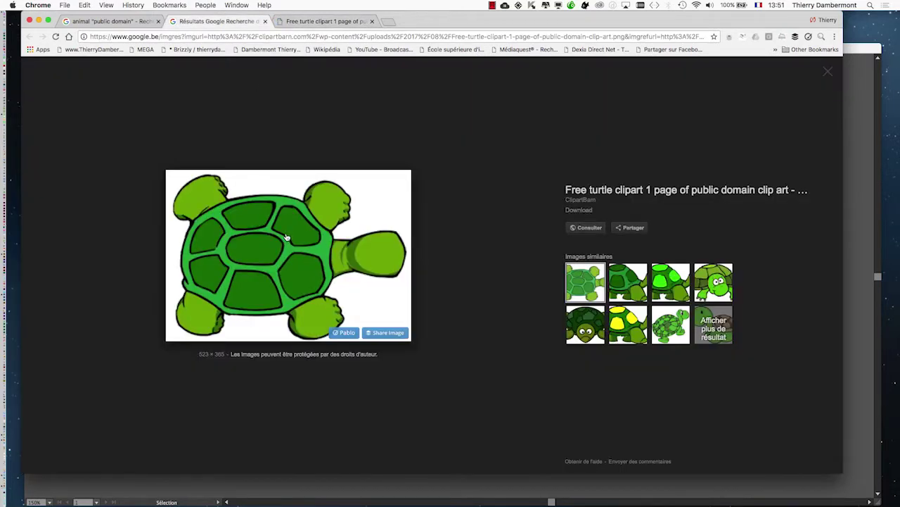
{"action": "key", "text": "super+alt+Right"}
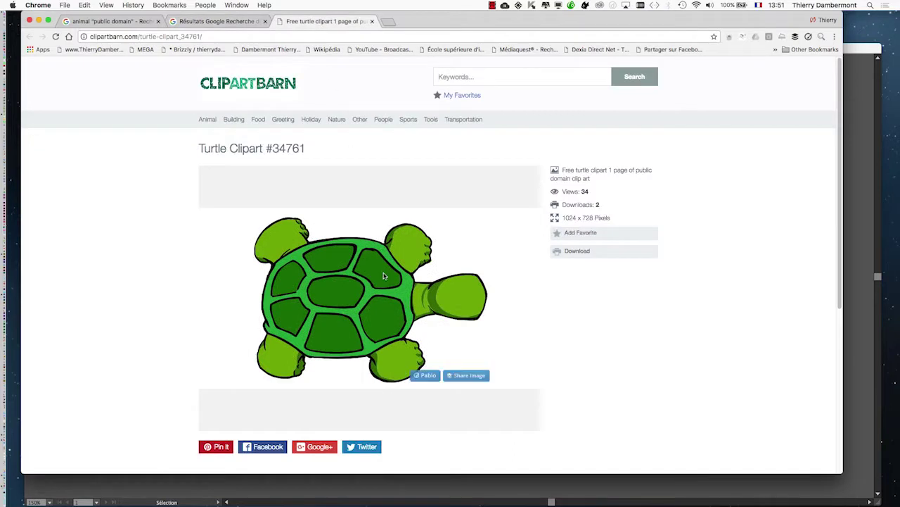
{"action": "scroll", "coordinate": [443, 293], "scroll_direction": "down", "scroll_amount": 1}
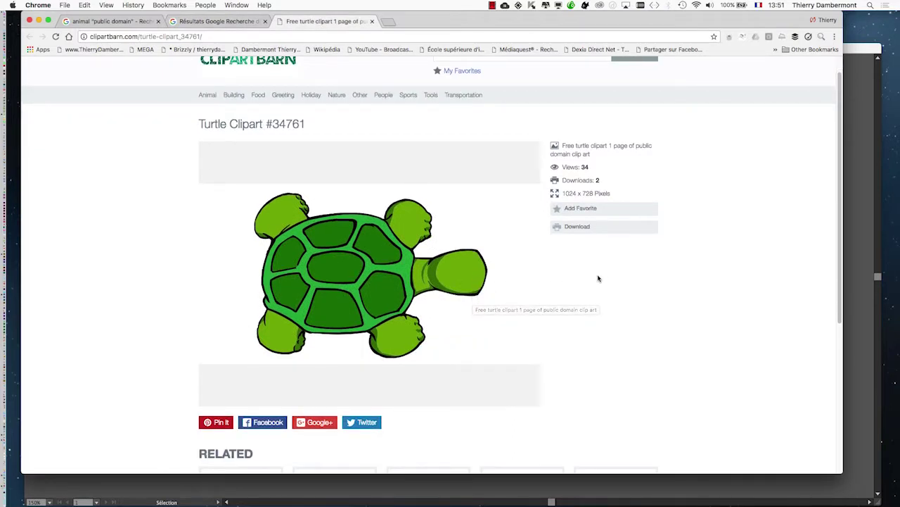
Start saving the ClipartBarn turtle image, choosing the folder cinquième jour AI - SESSION 13 as its destination
{"action": "mouse_move", "coordinate": [384, 269]}
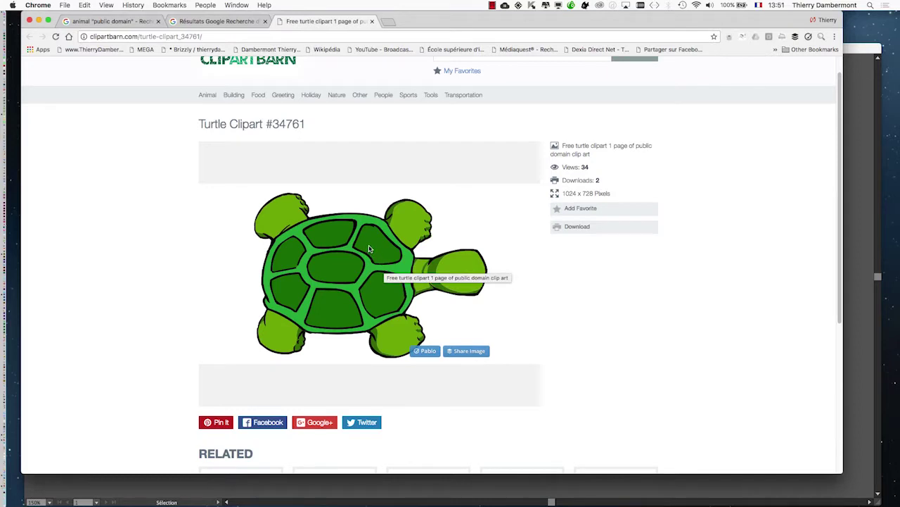
{"action": "right_click", "coordinate": [369, 247]}
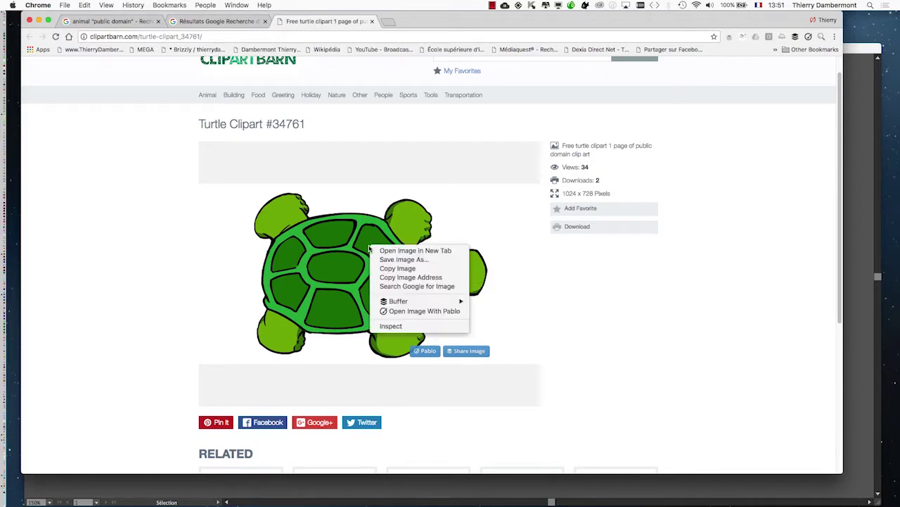
{"action": "left_click", "coordinate": [417, 259]}
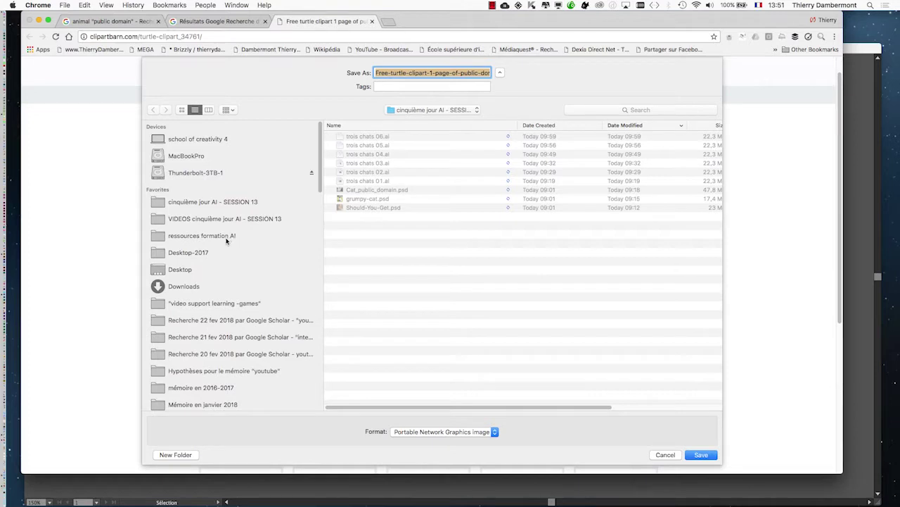
{"action": "left_click", "coordinate": [227, 239]}
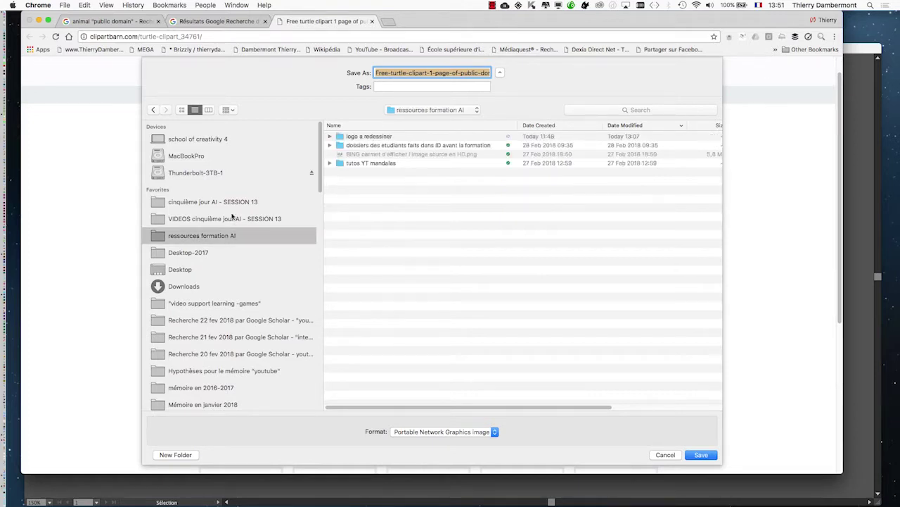
{"action": "left_click", "coordinate": [233, 219]}
{"action": "left_click", "coordinate": [228, 237]}
{"action": "left_click", "coordinate": [229, 203]}
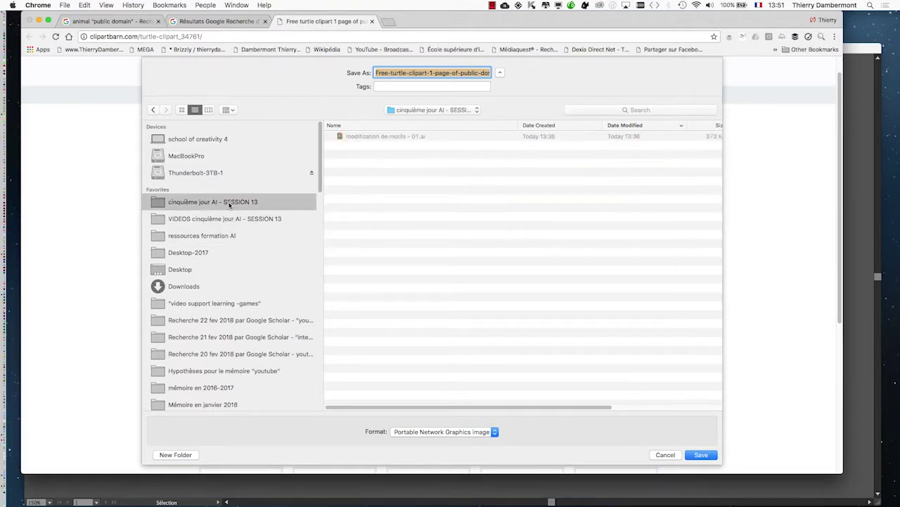
Shorten the image's file name to Free-turtle.png and save it in PNG format
{"action": "left_click", "coordinate": [414, 73]}
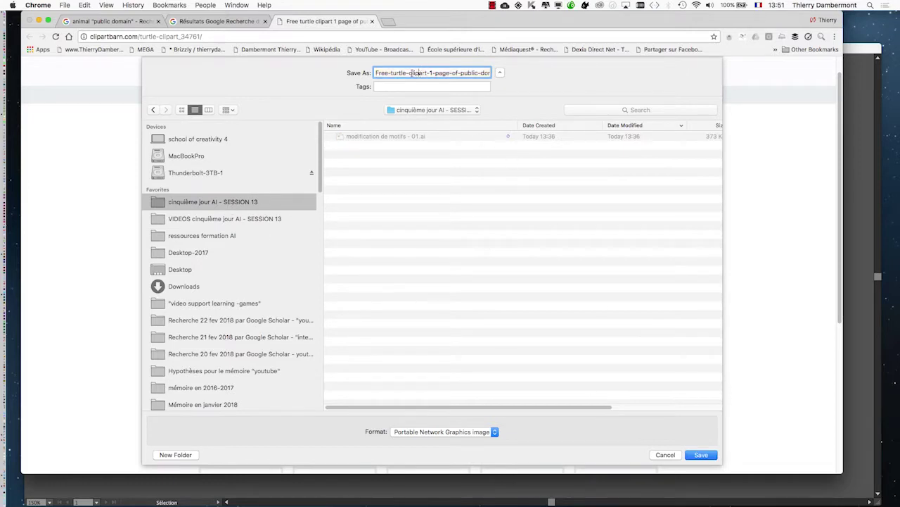
{"action": "left_click_drag", "start_coordinate": [407, 73], "coordinate": [481, 72]}
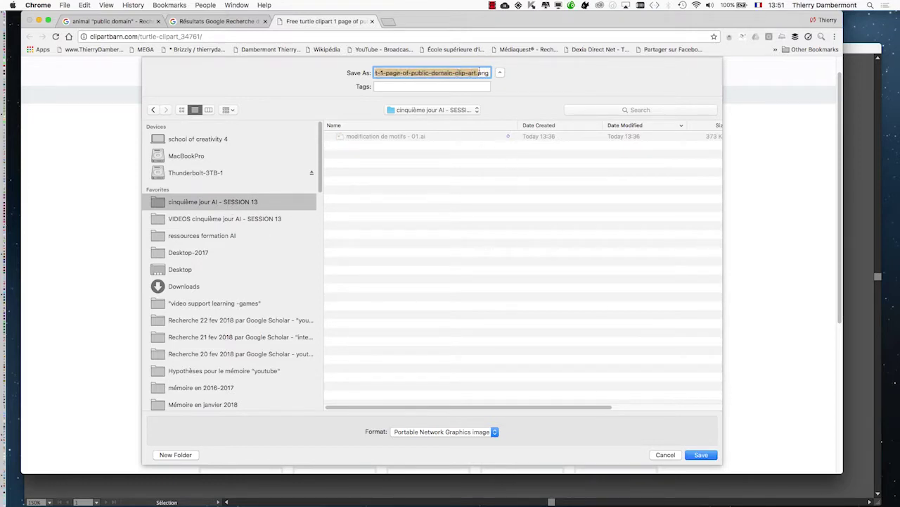
{"action": "key", "text": "BackSpace"}
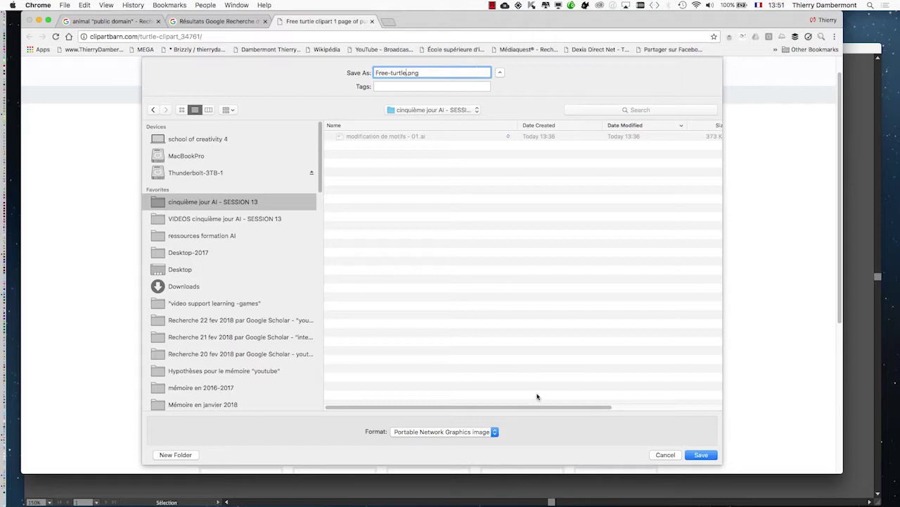
{"action": "left_click", "coordinate": [694, 456]}
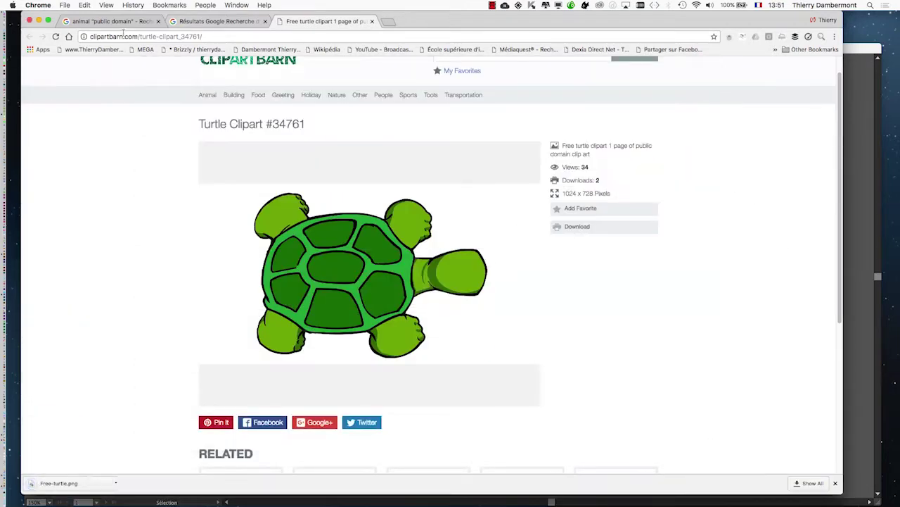
Minimise the browser, switch to Illustrator and place Free-turtle.png into the document modification de motifs - 01.ai
{"action": "left_click", "coordinate": [38, 20]}
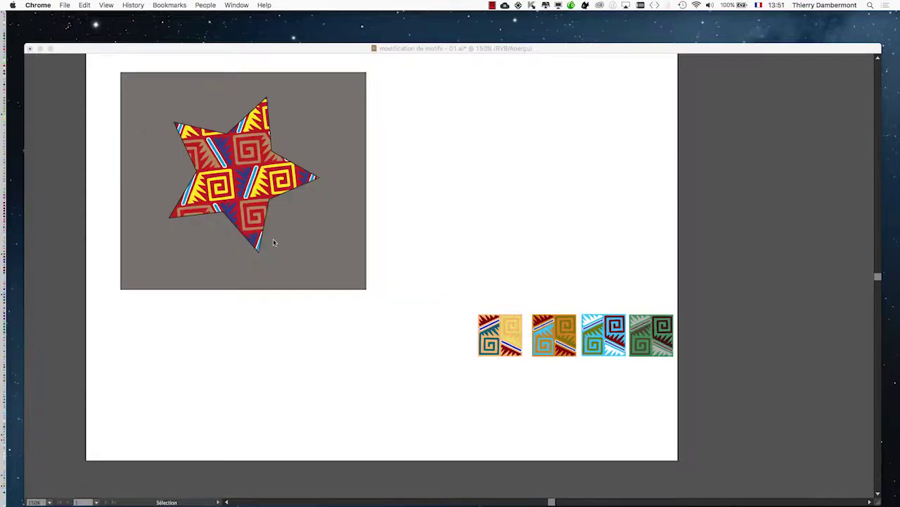
{"action": "left_click", "coordinate": [427, 247]}
{"action": "left_click", "coordinate": [76, 5]}
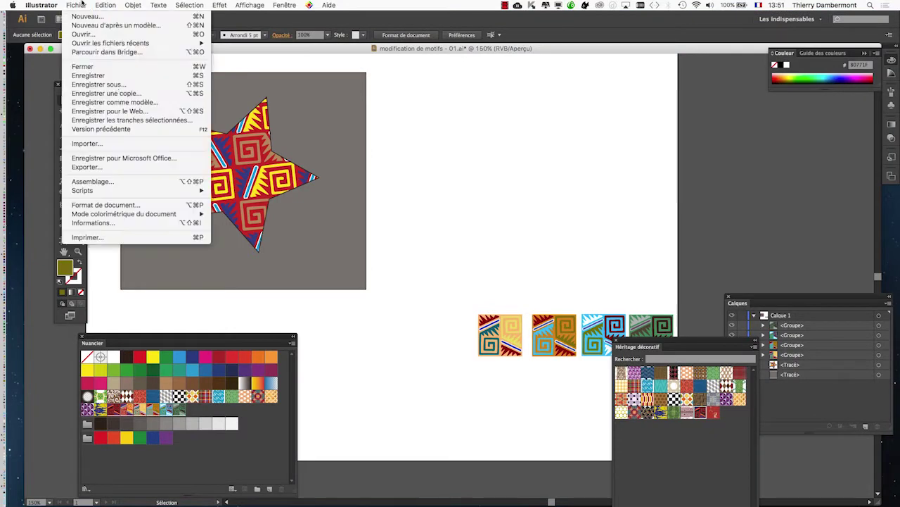
{"action": "left_click", "coordinate": [112, 145]}
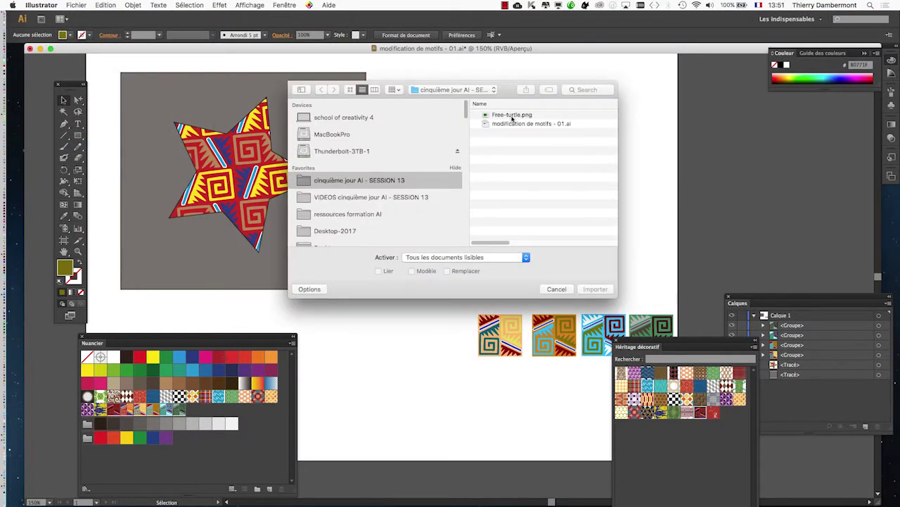
{"action": "left_click", "coordinate": [504, 116]}
{"action": "left_click", "coordinate": [595, 289]}
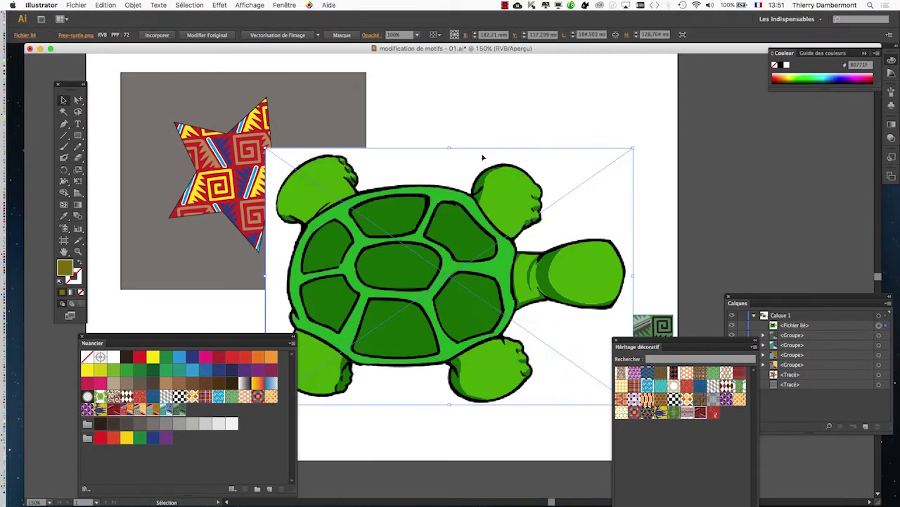
Scale the turtle image down proportionally to about 121 by 85 mm and position it beside the grey rectangle, above the pattern tiles
{"action": "left_click_drag", "start_coordinate": [422, 215], "coordinate": [513, 157]}
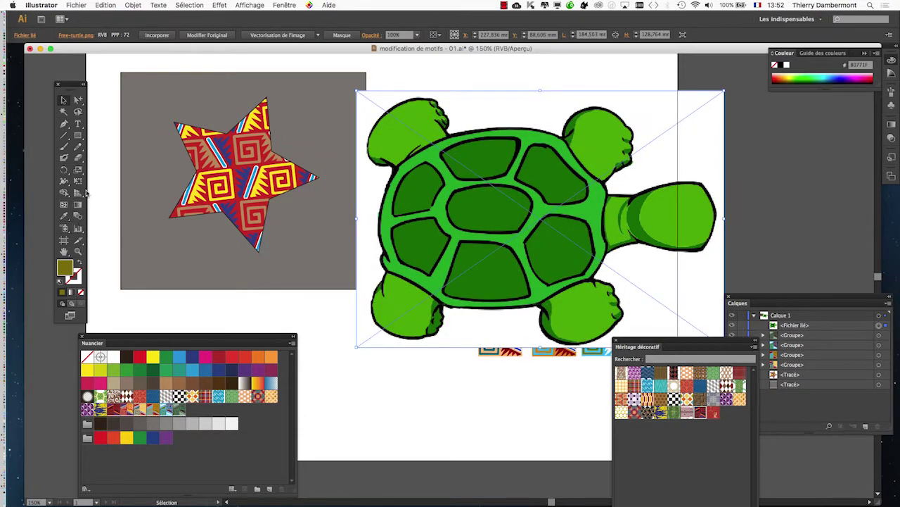
{"action": "left_click_drag", "start_coordinate": [359, 91], "coordinate": [482, 177]}
{"action": "left_click_drag", "start_coordinate": [532, 248], "coordinate": [447, 176]}
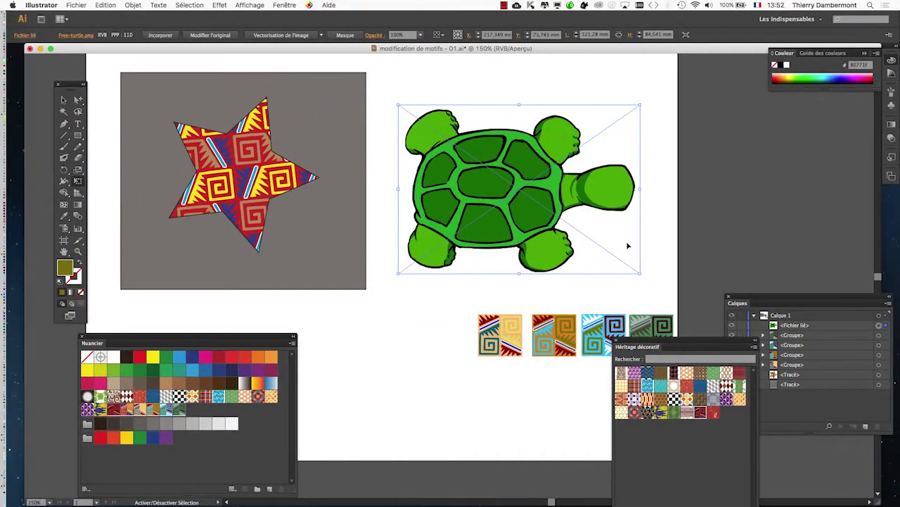
Enlarge the artboard from its lower-right corner to about 481 by 330 mm with the Artboard tool
{"action": "key", "text": "super+minus"}
{"action": "key", "text": "super+minus"}
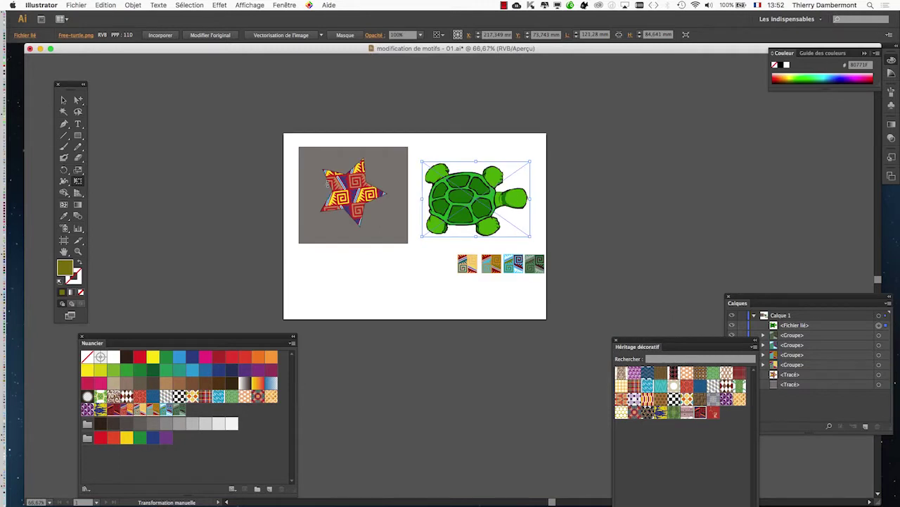
{"action": "left_click_drag", "start_coordinate": [318, 187], "coordinate": [249, 144]}
{"action": "left_click", "coordinate": [64, 240]}
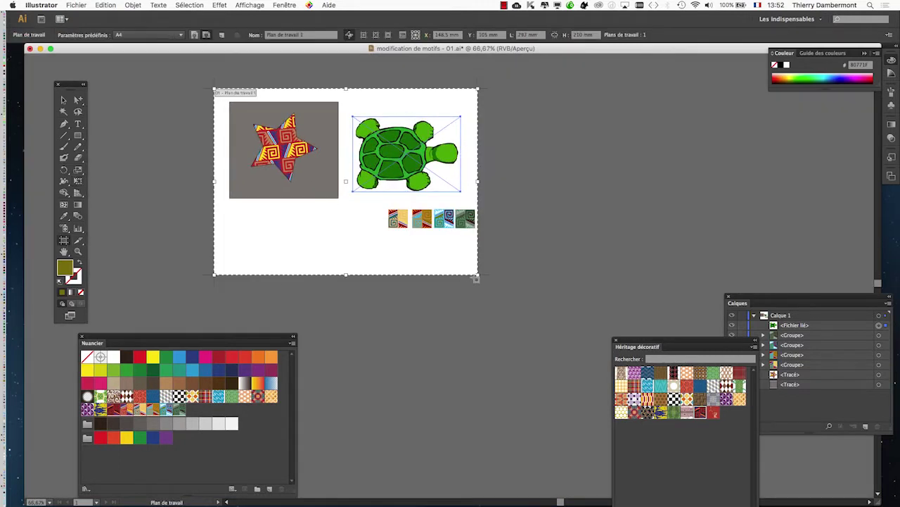
{"action": "left_click_drag", "start_coordinate": [479, 277], "coordinate": [641, 382]}
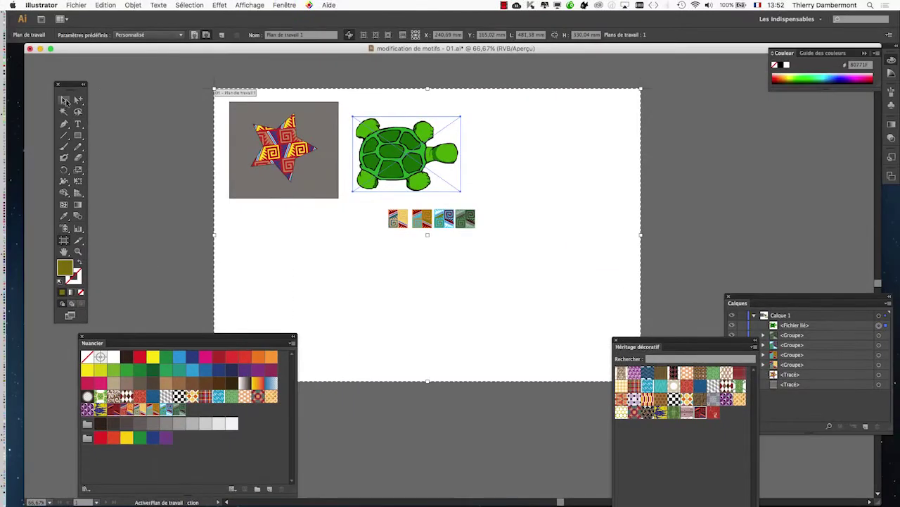
Move the turtle image down into the empty area below the four pattern tiles with the Selection tool
{"action": "left_click", "coordinate": [64, 100]}
{"action": "left_click_drag", "start_coordinate": [444, 131], "coordinate": [447, 264]}
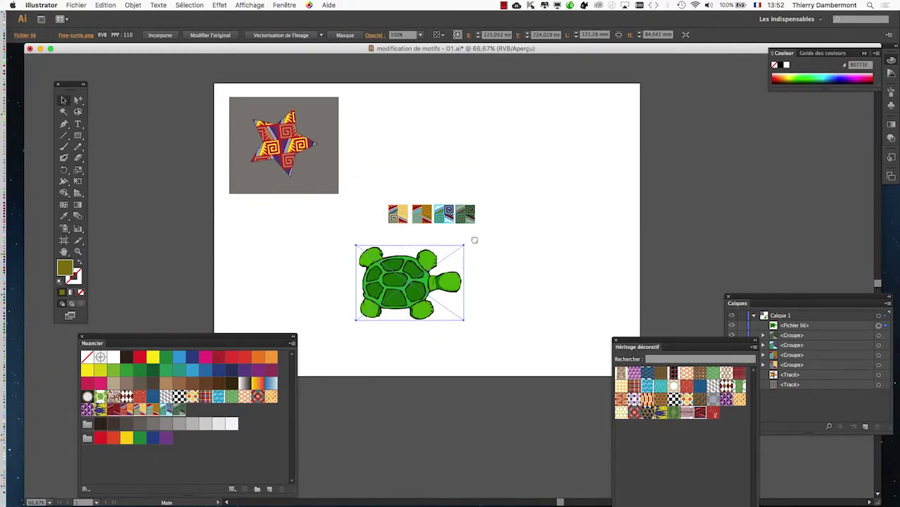
Move the four pattern tiles up beside the grey rectangle's upper edge and place the turtle image below and to their right
{"action": "scroll", "coordinate": [415, 203], "scroll_direction": "down", "scroll_amount": 3}
{"action": "left_click_drag", "start_coordinate": [415, 203], "coordinate": [371, 204]}
{"action": "scroll", "coordinate": [502, 180], "scroll_direction": "up", "scroll_amount": 5}
{"action": "scroll", "coordinate": [556, 239], "scroll_direction": "left", "scroll_amount": 3}
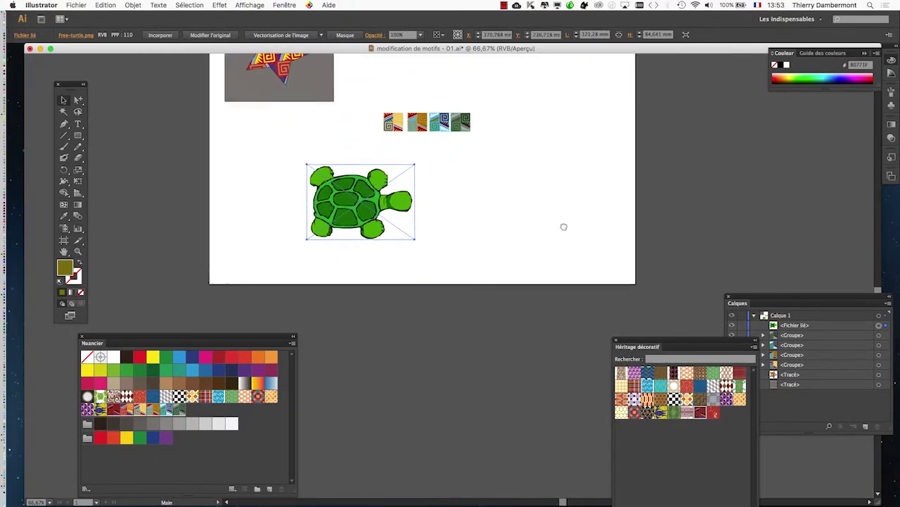
{"action": "left_click_drag", "start_coordinate": [433, 212], "coordinate": [475, 139]}
{"action": "left_click_drag", "start_coordinate": [422, 317], "coordinate": [526, 224]}
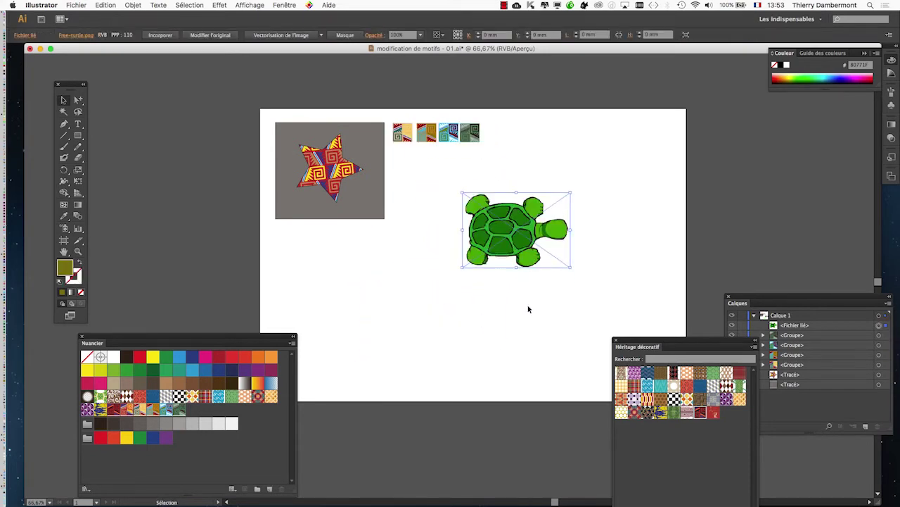
{"action": "left_click", "coordinate": [528, 307]}
Examine the placed turtle image at high magnification around its head and neck to check its pixel edges
{"action": "scroll", "coordinate": [540, 237], "scroll_direction": "up", "scroll_amount": 3}
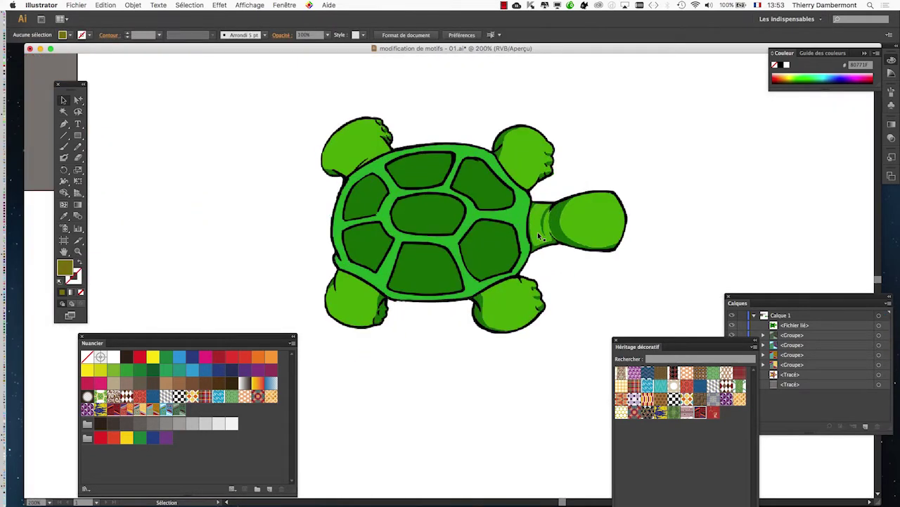
{"action": "scroll", "coordinate": [536, 233], "scroll_direction": "up", "scroll_amount": 1}
{"action": "left_click", "coordinate": [360, 203]}
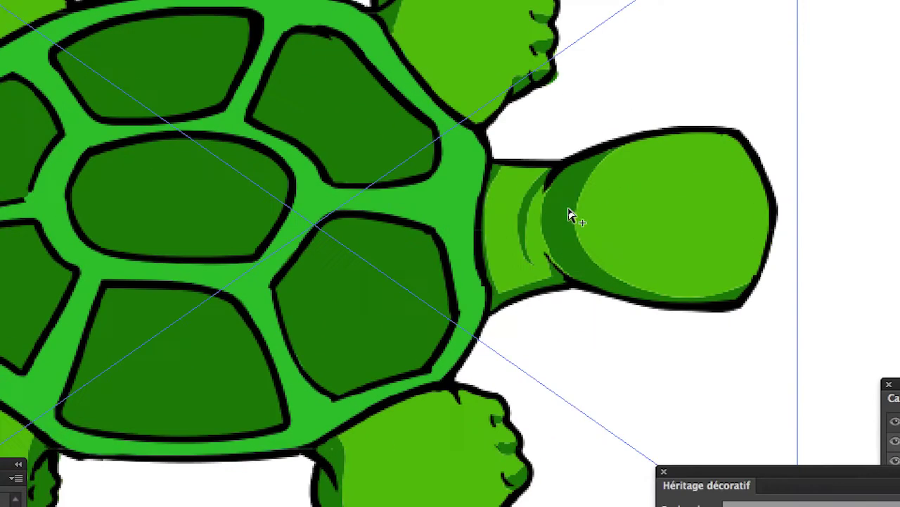
{"action": "scroll", "coordinate": [573, 212], "scroll_direction": "up", "scroll_amount": 2}
{"action": "scroll", "coordinate": [574, 213], "scroll_direction": "up", "scroll_amount": 3}
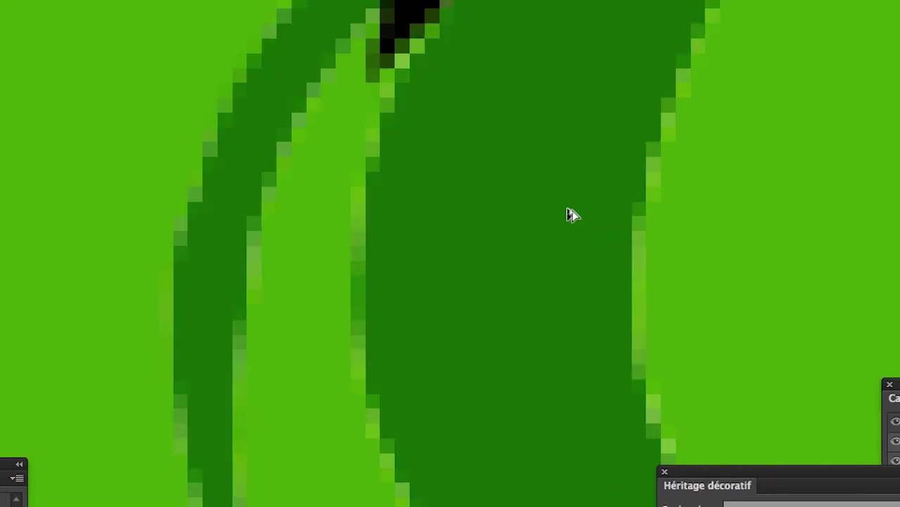
{"action": "scroll", "coordinate": [573, 213], "scroll_direction": "down", "scroll_amount": 5}
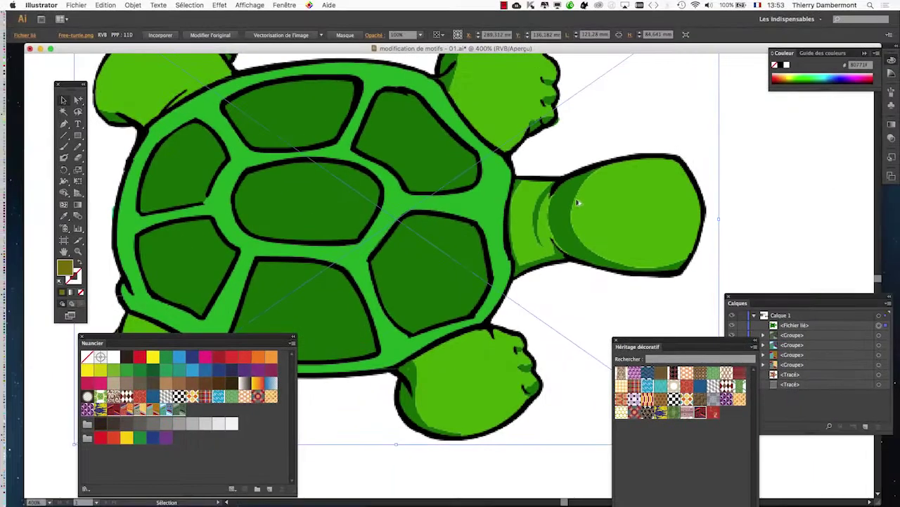
{"action": "scroll", "coordinate": [577, 203], "scroll_direction": "down", "scroll_amount": 3}
{"action": "left_click_drag", "start_coordinate": [365, 210], "coordinate": [214, 192]}
{"action": "left_click", "coordinate": [489, 343]}
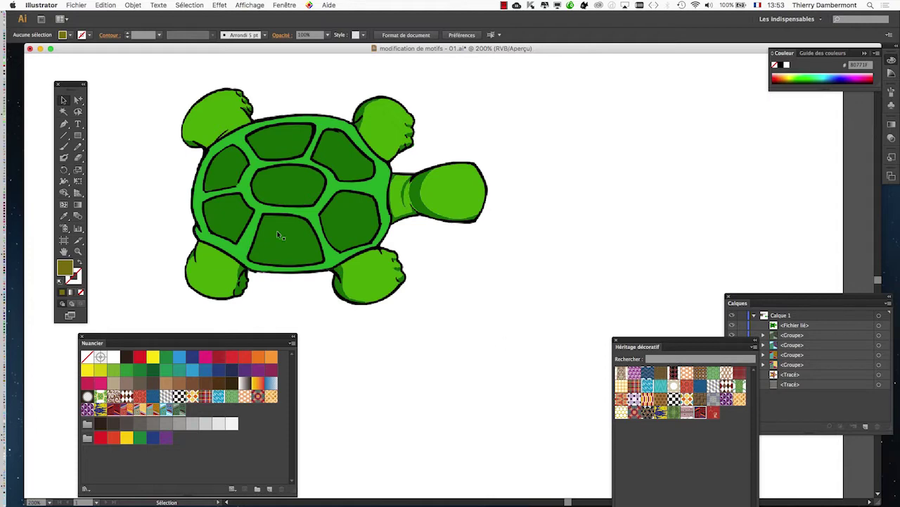
Apply a previewed Image Trace (Vectorisation de l'image) to the turtle in Noir et blanc mode with Ignorer le blanc enabled
{"action": "left_click", "coordinate": [315, 188]}
{"action": "left_click", "coordinate": [285, 5]}
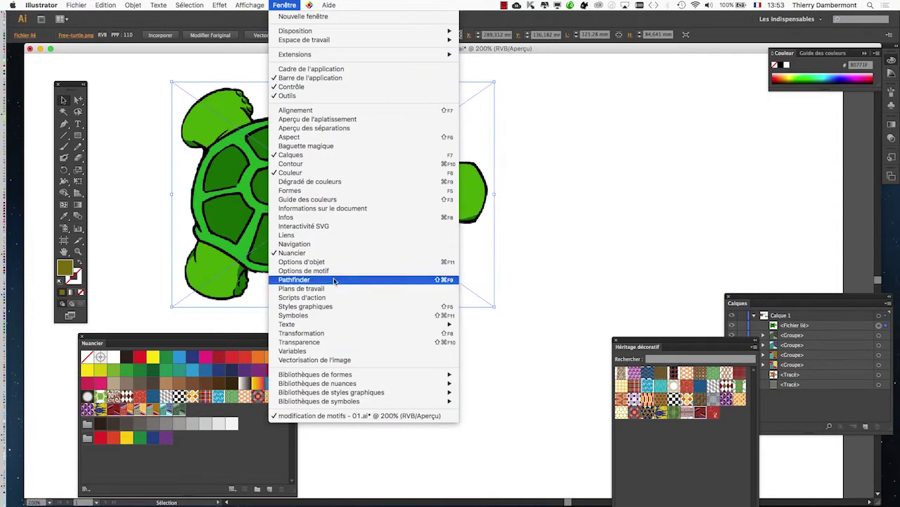
{"action": "left_click", "coordinate": [341, 360]}
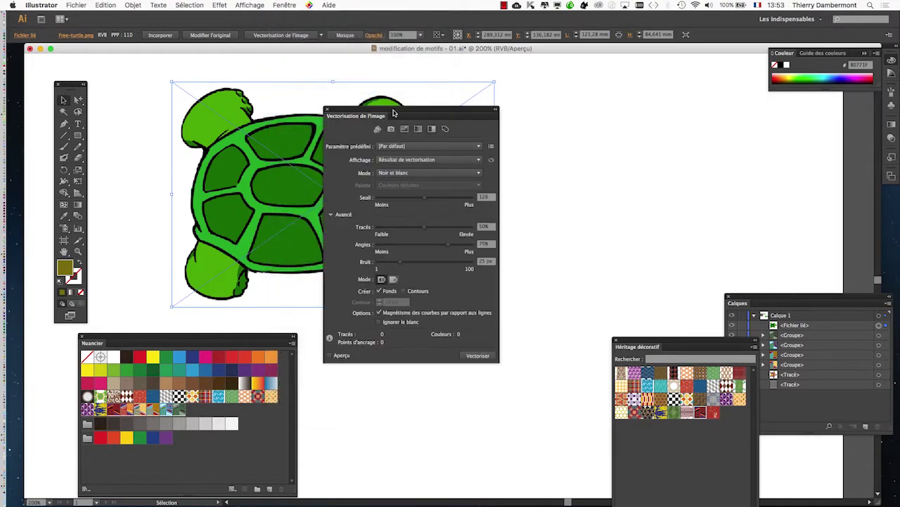
{"action": "left_click_drag", "start_coordinate": [364, 114], "coordinate": [604, 71]}
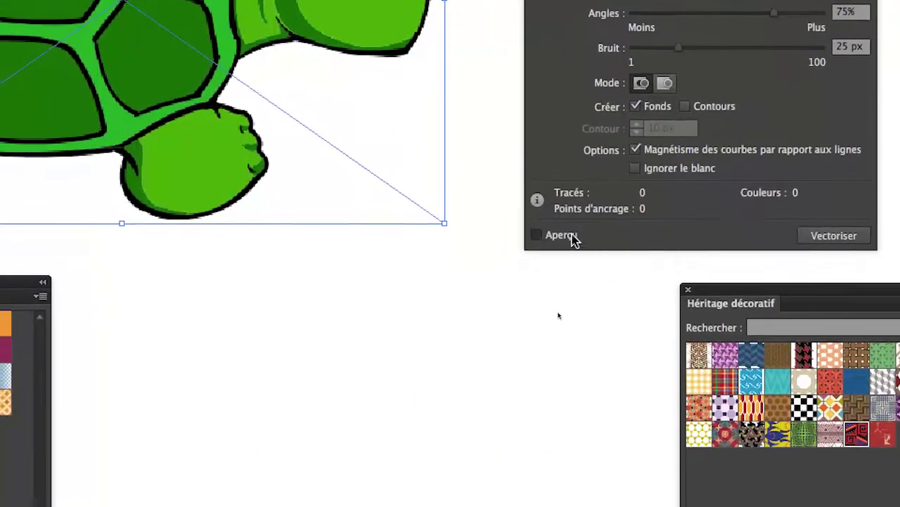
{"action": "left_click", "coordinate": [572, 238]}
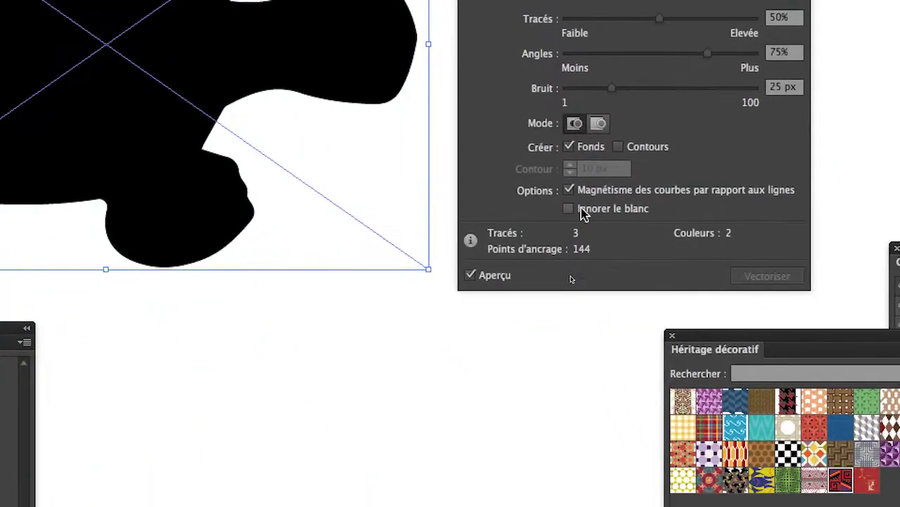
{"action": "left_click", "coordinate": [617, 259]}
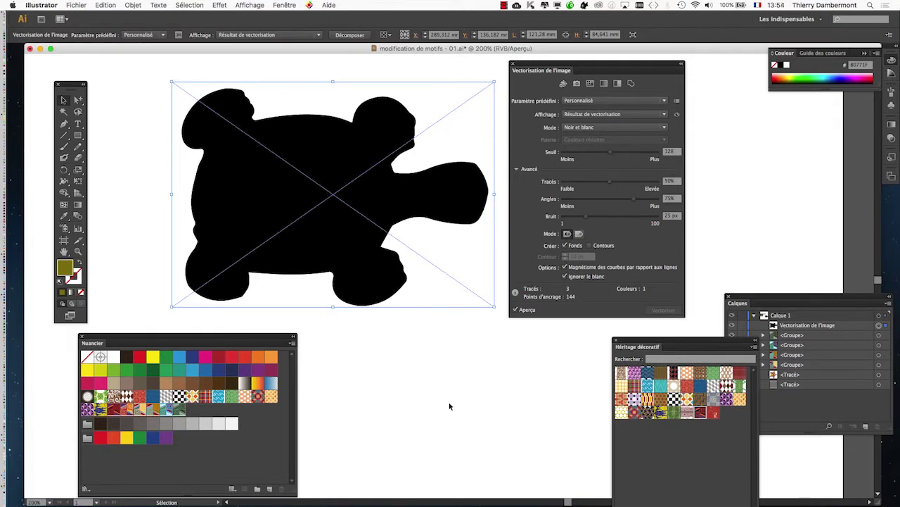
Switch to Firefox and close the animal "public domain" image search page
{"action": "key", "text": "super+Tab"}
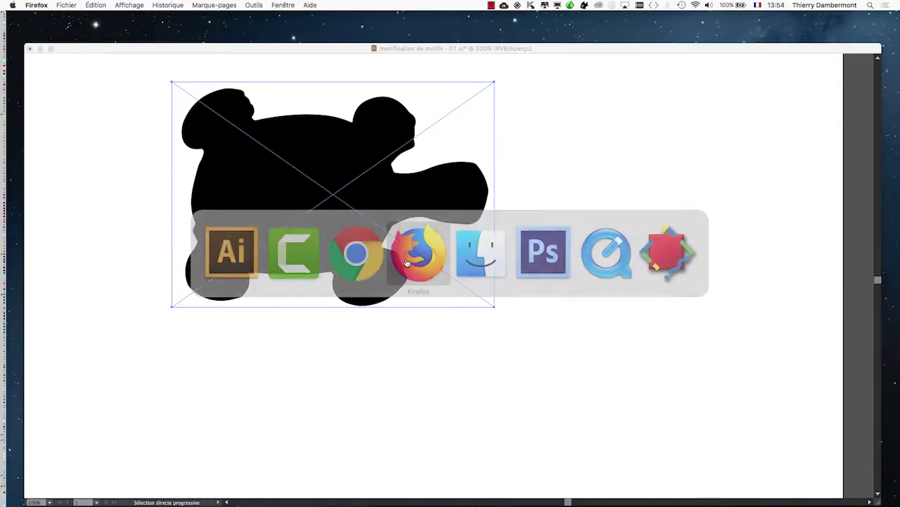
{"action": "left_click", "coordinate": [404, 256]}
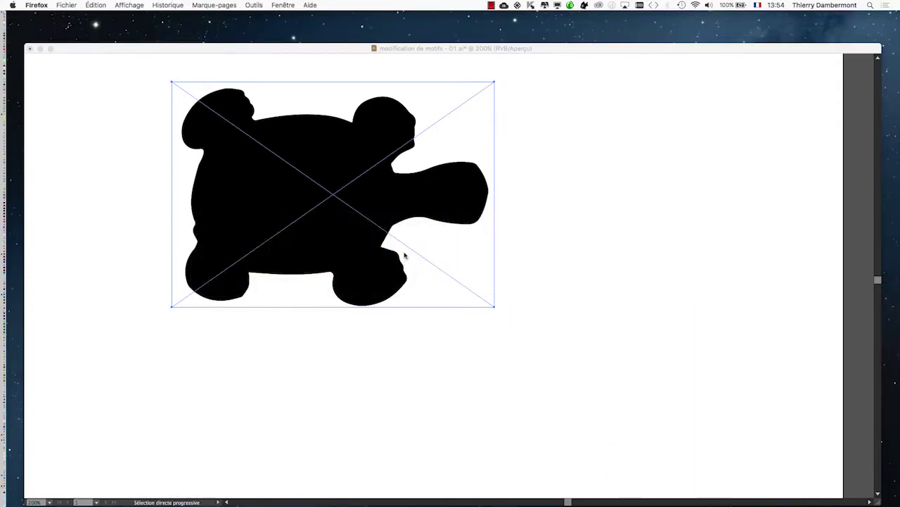
{"action": "left_click", "coordinate": [283, 5]}
{"action": "left_click", "coordinate": [292, 34]}
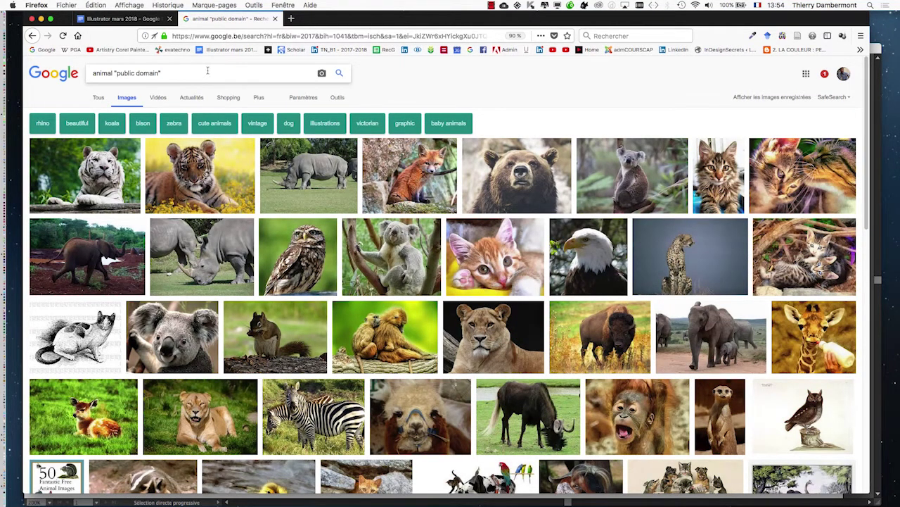
{"action": "left_click", "coordinate": [275, 19]}
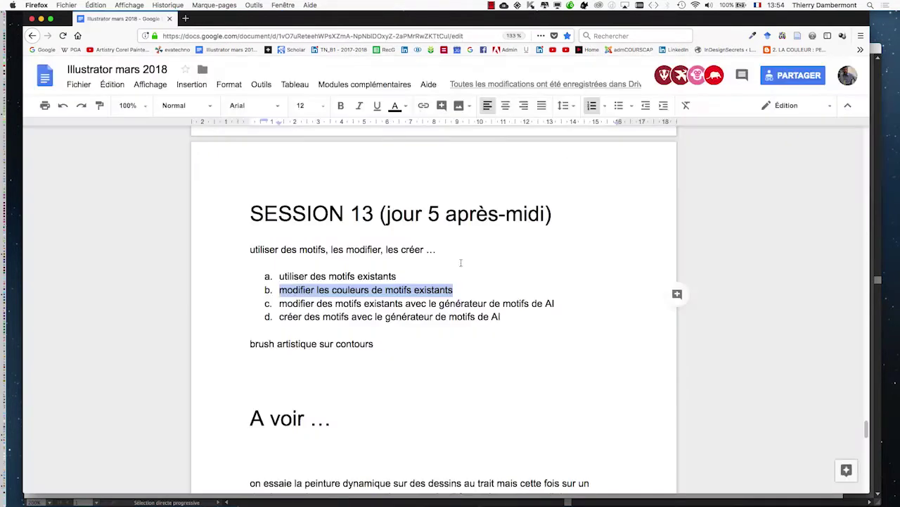
Switch to Chrome and look through the animal "public domain" clipart image results
{"action": "key", "text": "super+Tab"}
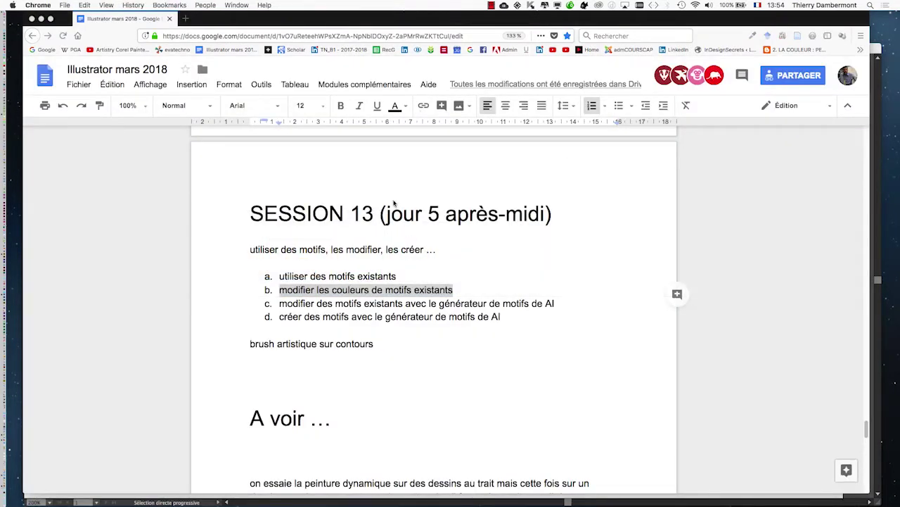
{"action": "left_click", "coordinate": [239, 6]}
{"action": "left_click", "coordinate": [268, 136]}
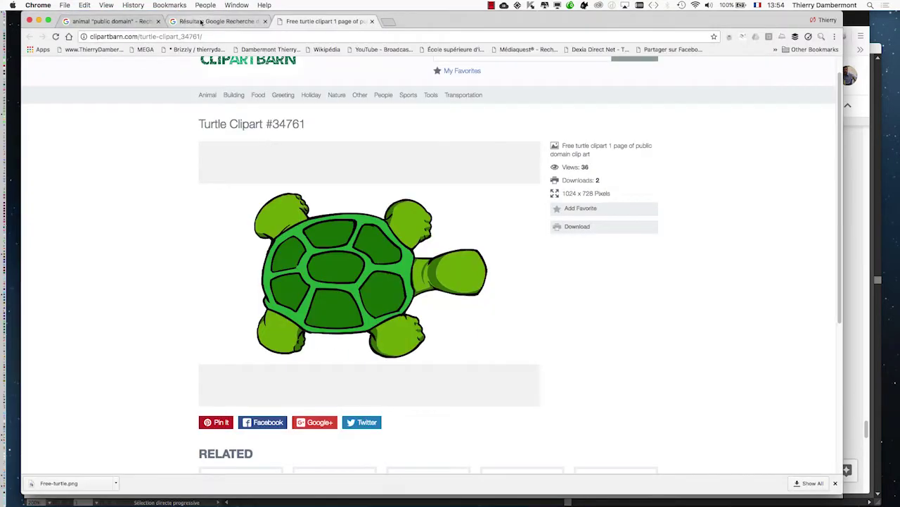
{"action": "left_click", "coordinate": [135, 22]}
{"action": "scroll", "coordinate": [470, 246], "scroll_direction": "down", "scroll_amount": 1}
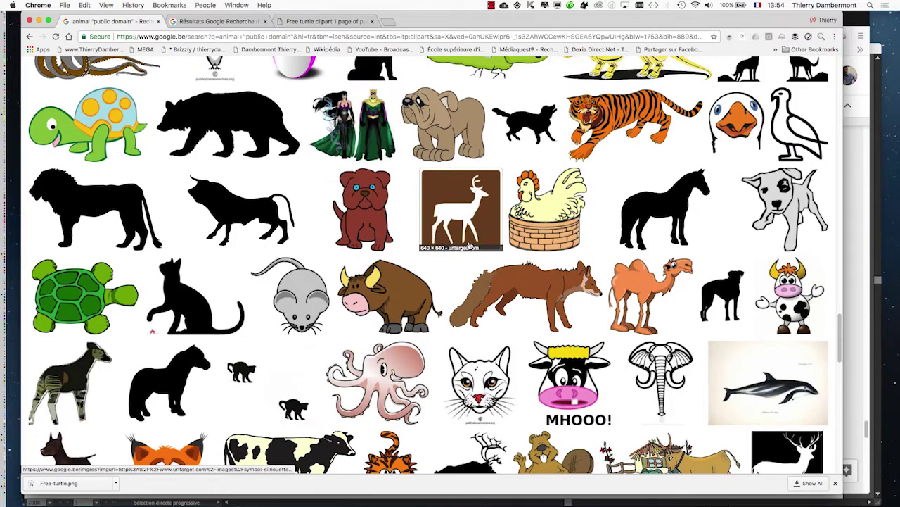
{"action": "scroll", "coordinate": [470, 245], "scroll_direction": "up", "scroll_amount": 15}
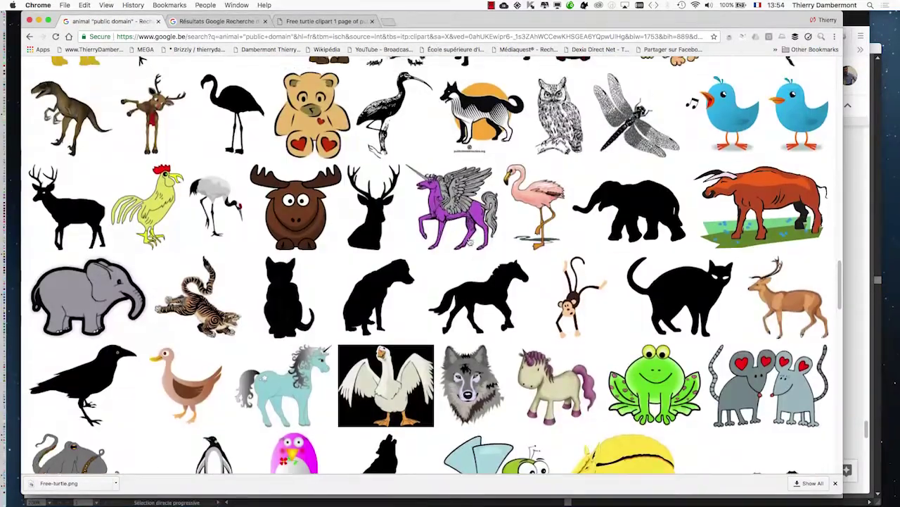
{"action": "scroll", "coordinate": [470, 243], "scroll_direction": "up", "scroll_amount": 2}
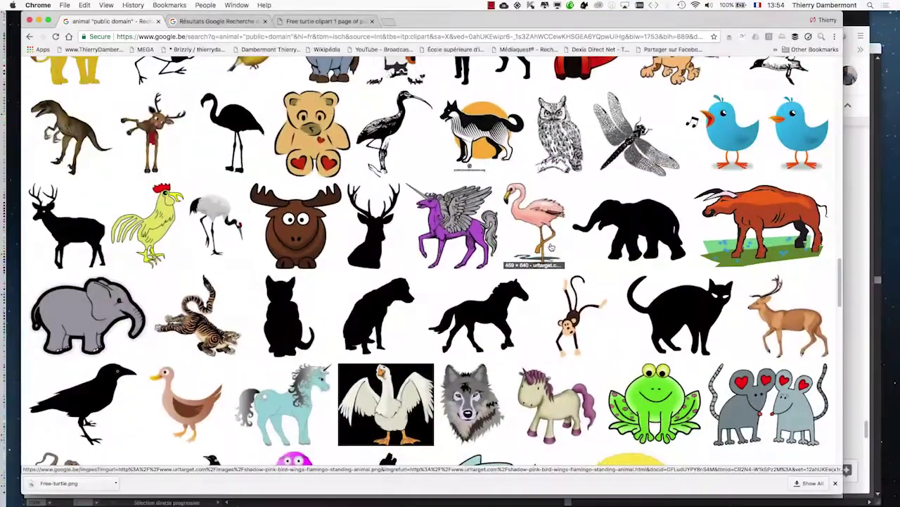
{"action": "scroll", "coordinate": [552, 248], "scroll_direction": "down", "scroll_amount": 5}
{"action": "scroll", "coordinate": [552, 246], "scroll_direction": "down", "scroll_amount": 8}
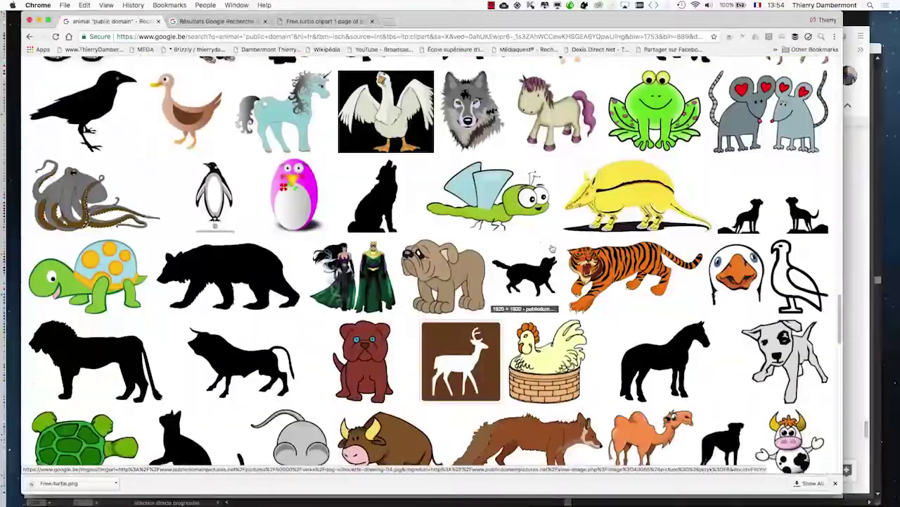
{"action": "scroll", "coordinate": [552, 250], "scroll_direction": "down", "scroll_amount": 7}
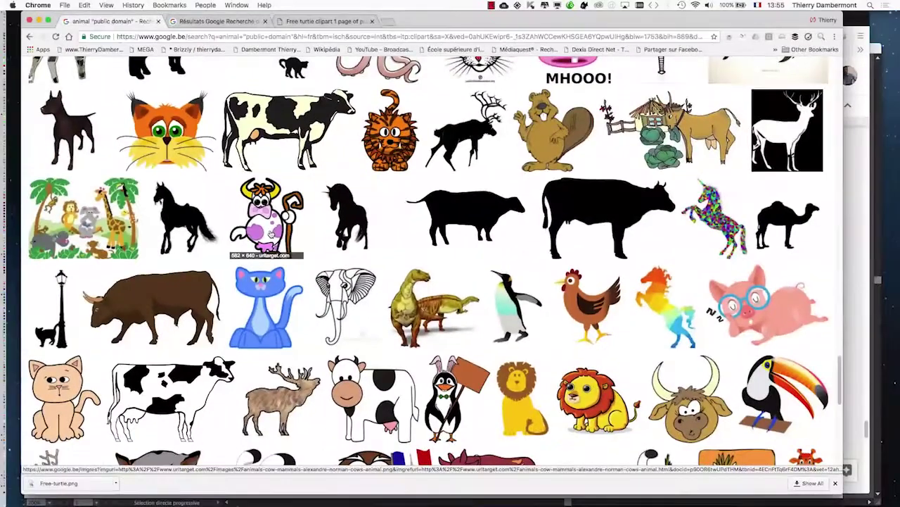
Minimise the browser, return to Illustrator and set the turtle's image trace mode to Couleur
{"action": "left_click", "coordinate": [38, 20]}
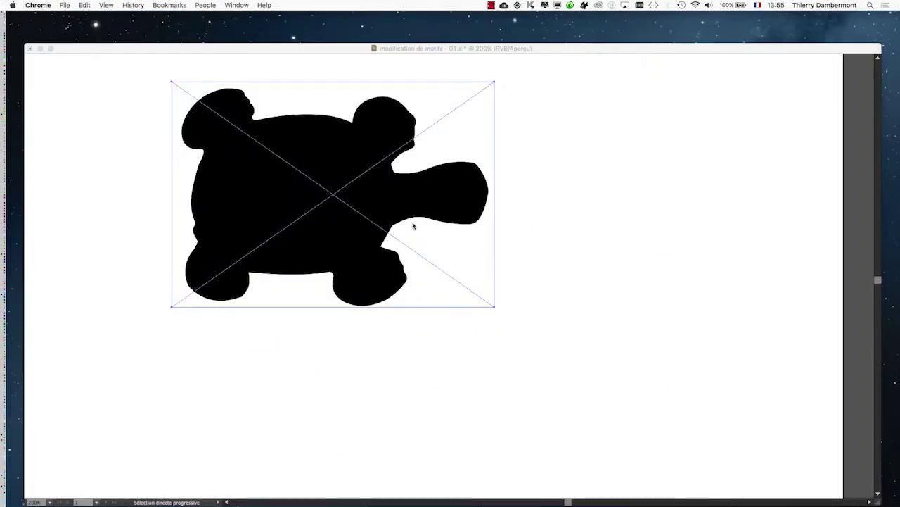
{"action": "left_click", "coordinate": [512, 235]}
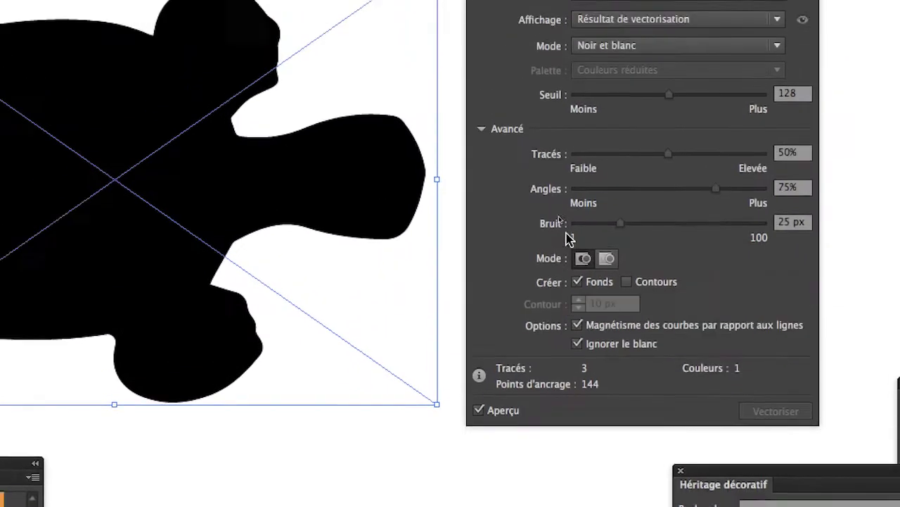
{"action": "left_click", "coordinate": [577, 45]}
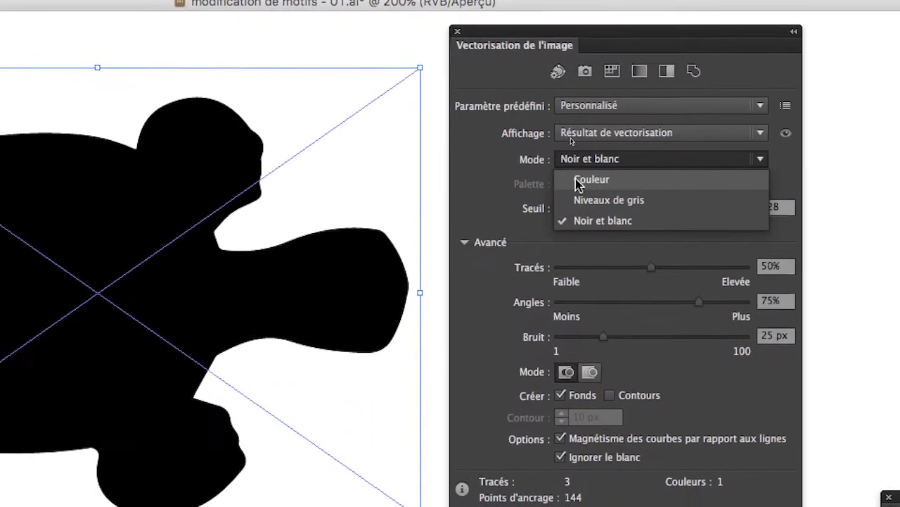
{"action": "left_click", "coordinate": [579, 182]}
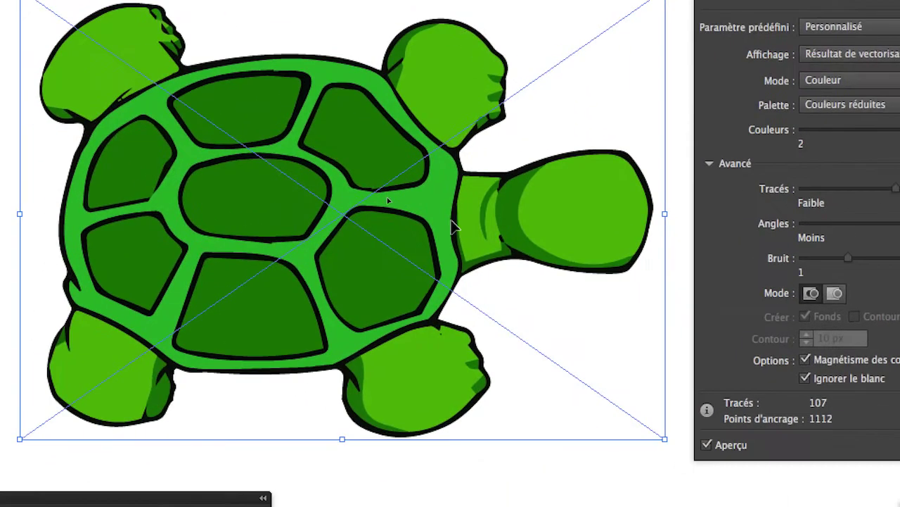
Examine the colour-traced turtle's contours up close around the neck and shell
{"action": "scroll", "coordinate": [454, 226], "scroll_direction": "up", "scroll_amount": 3}
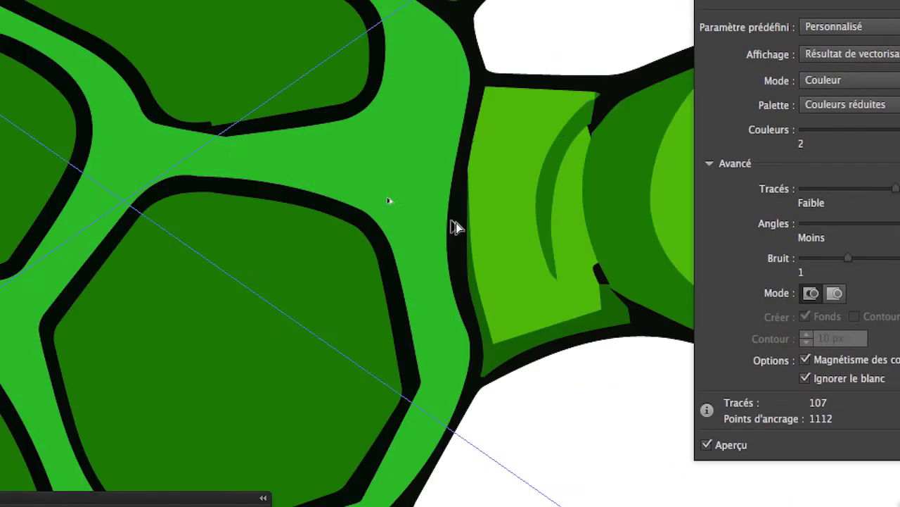
{"action": "scroll", "coordinate": [456, 227], "scroll_direction": "up", "scroll_amount": 3}
{"action": "scroll", "coordinate": [456, 228], "scroll_direction": "down", "scroll_amount": 3}
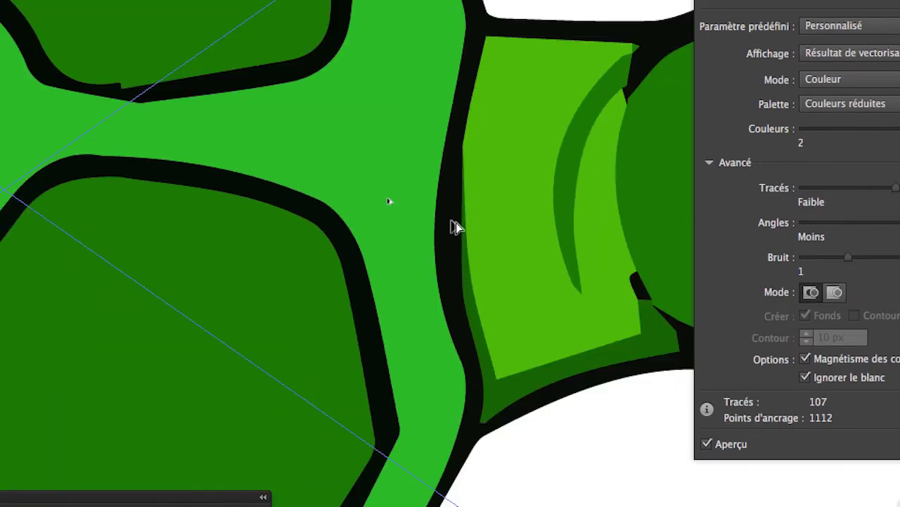
{"action": "scroll", "coordinate": [456, 227], "scroll_direction": "down", "scroll_amount": 4}
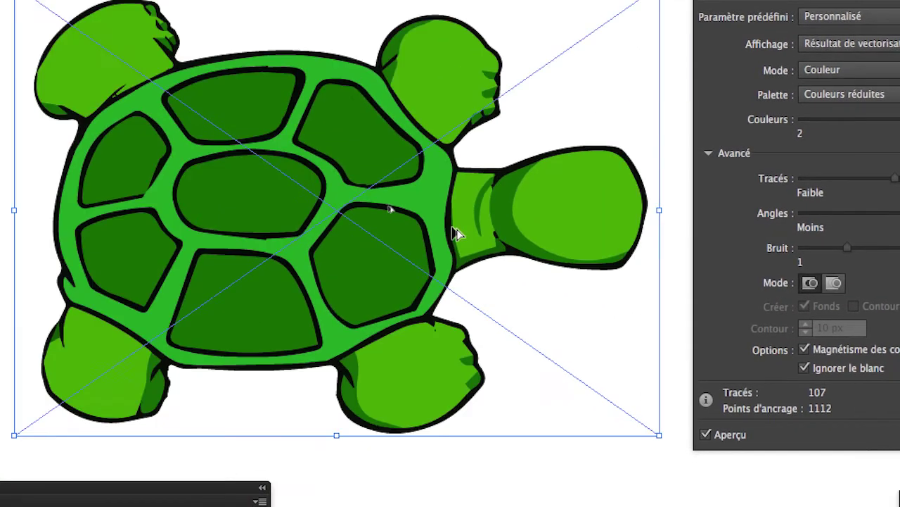
{"action": "scroll", "coordinate": [452, 259], "scroll_direction": "up", "scroll_amount": 3}
{"action": "scroll", "coordinate": [453, 259], "scroll_direction": "down", "scroll_amount": 3}
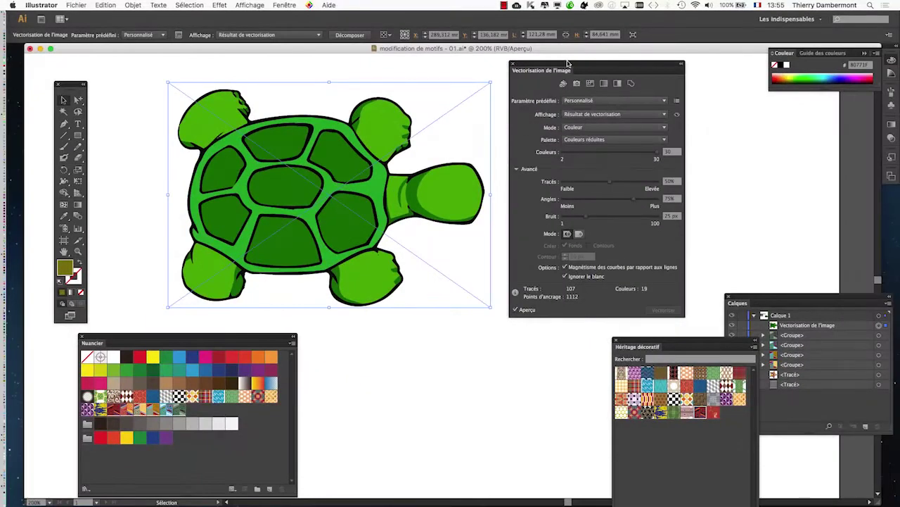
Move the Vectorisation de l'image panel away from the turtle and lower the trace's Tracés value to 4%
{"action": "left_click_drag", "start_coordinate": [570, 67], "coordinate": [668, 77]}
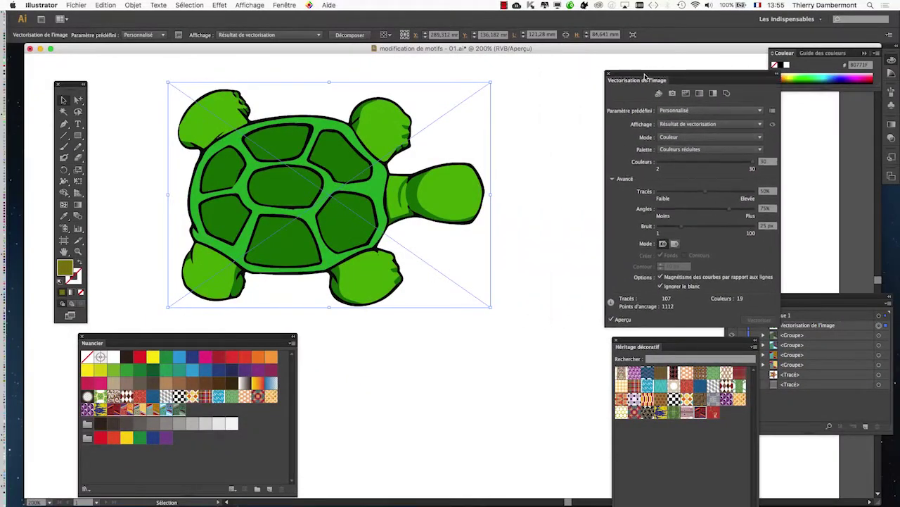
{"action": "scroll", "coordinate": [410, 144], "scroll_direction": "up", "scroll_amount": 1}
{"action": "left_click_drag", "start_coordinate": [410, 145], "coordinate": [480, 145]}
{"action": "left_click_drag", "start_coordinate": [267, 341], "coordinate": [229, 431]}
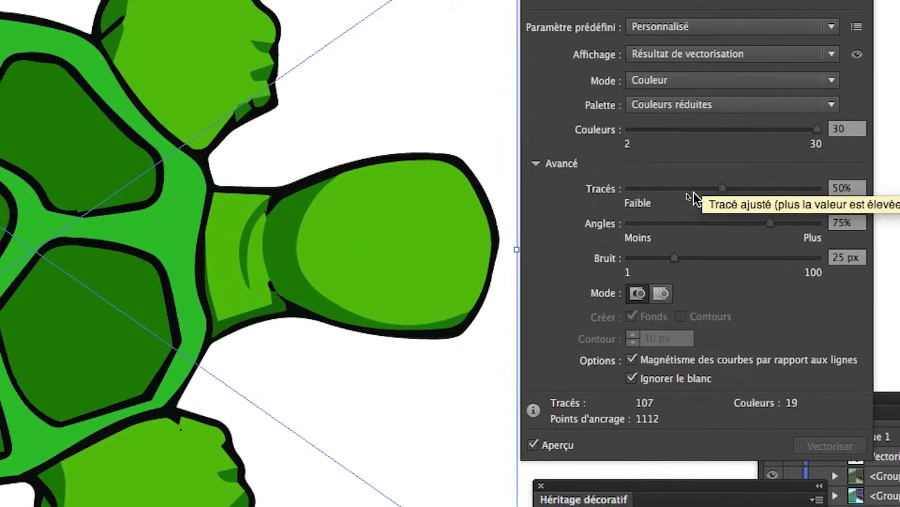
{"action": "left_click", "coordinate": [661, 189]}
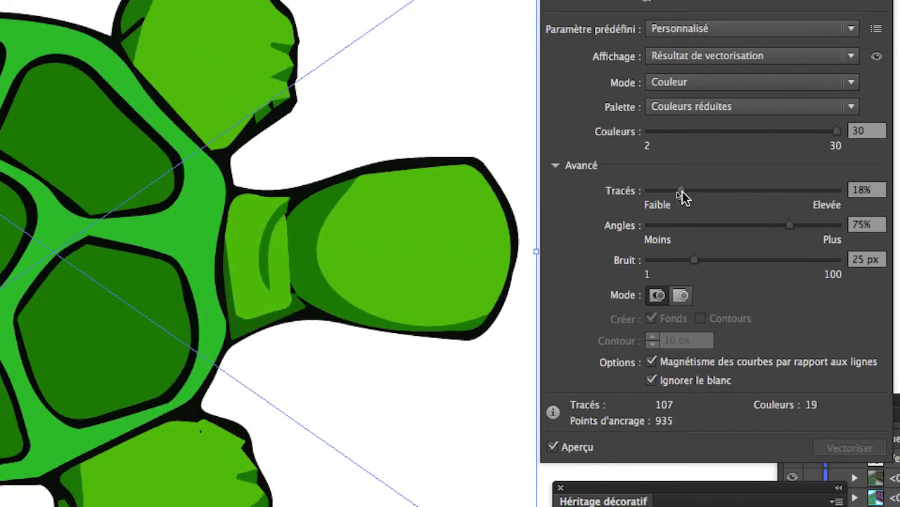
{"action": "mouse_move", "coordinate": [683, 197]}
{"action": "left_mouse_down"}
{"action": "mouse_move", "coordinate": [650, 194]}
{"action": "mouse_move", "coordinate": [668, 193]}
{"action": "left_mouse_up"}
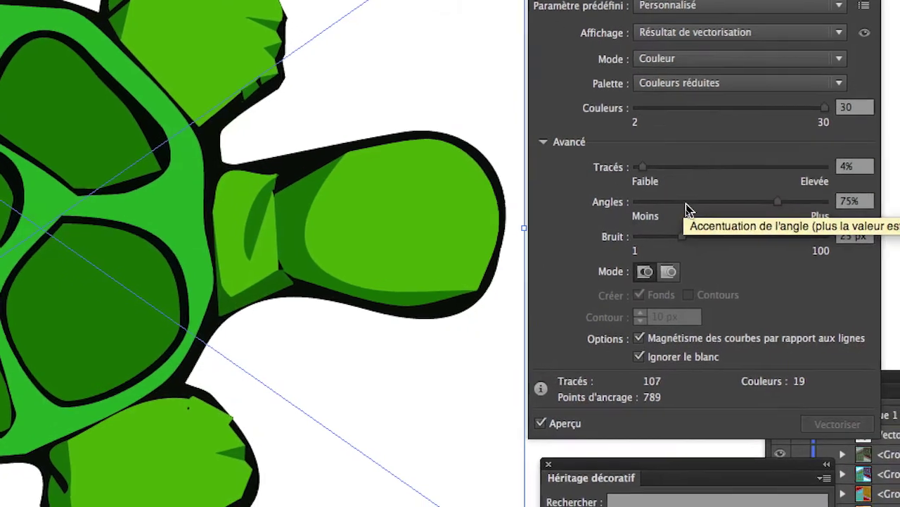
Set the turtle trace's Bruit to 84 px and its Angles value to 70%, and check the available palette options
{"action": "left_click", "coordinate": [665, 203]}
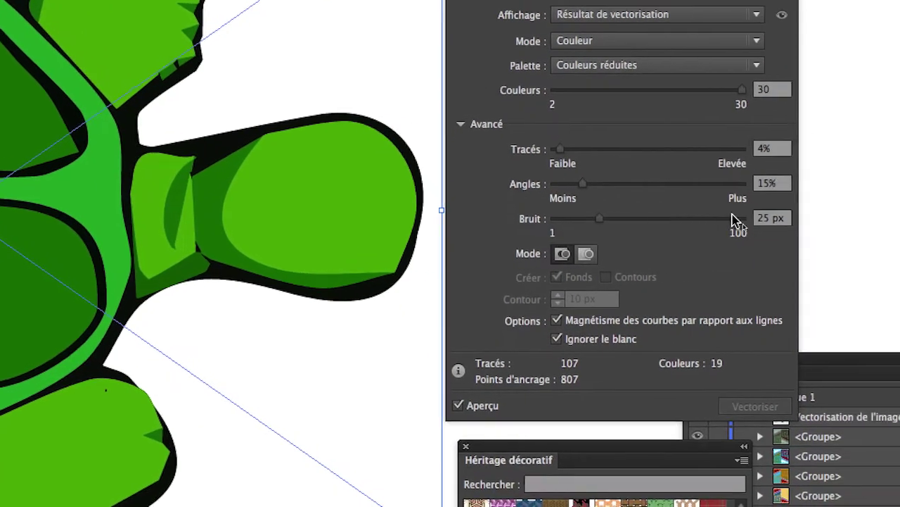
{"action": "left_click", "coordinate": [809, 237]}
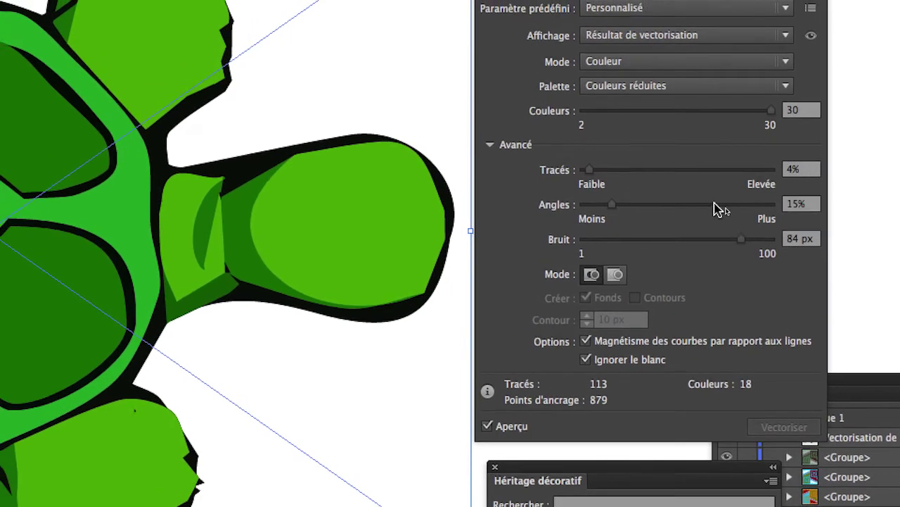
{"action": "left_click", "coordinate": [701, 179]}
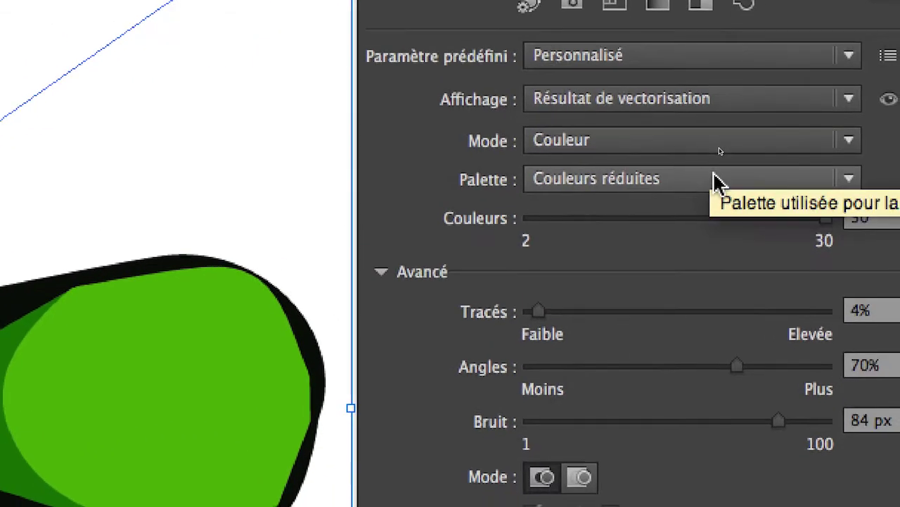
{"action": "left_click", "coordinate": [732, 169]}
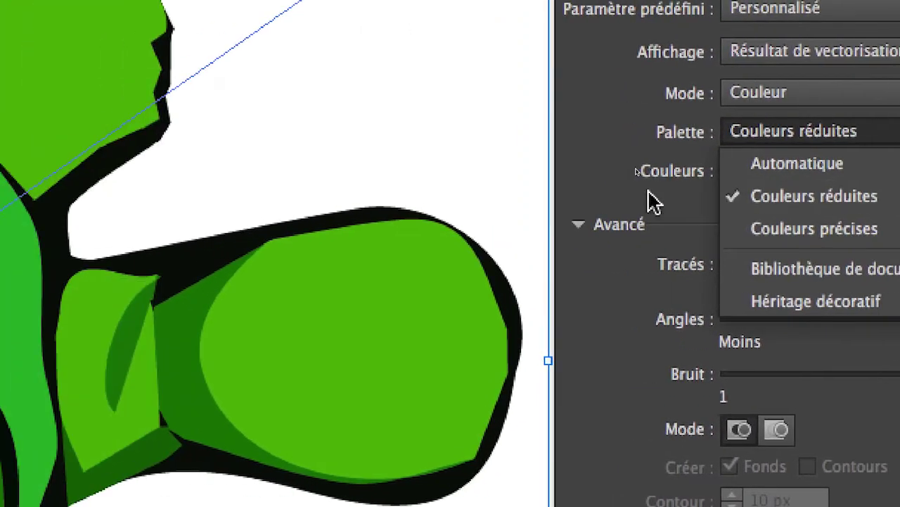
{"action": "left_click", "coordinate": [468, 208]}
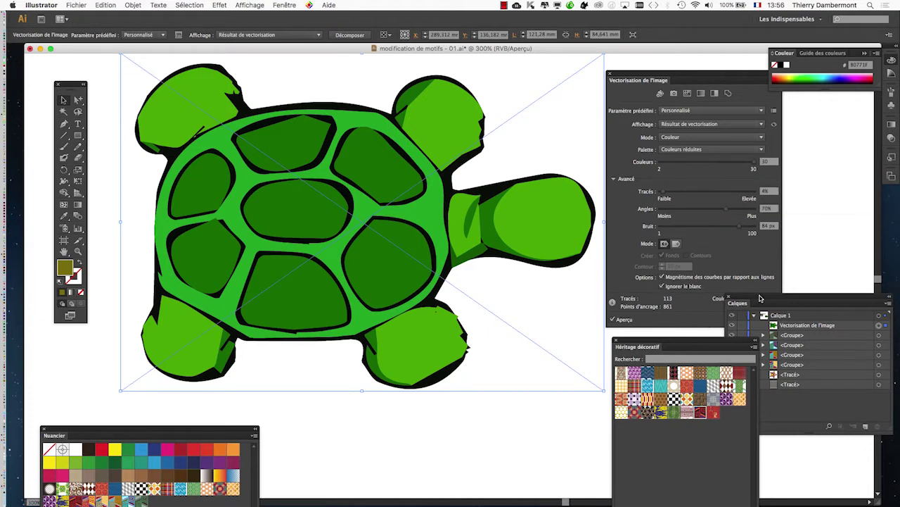
Move the Calques panel clear of the Vectorisation de l'image panel and bring the whole turtle into view
{"action": "left_click_drag", "start_coordinate": [760, 298], "coordinate": [843, 346]}
{"action": "scroll", "coordinate": [544, 317], "scroll_direction": "down", "scroll_amount": 1}
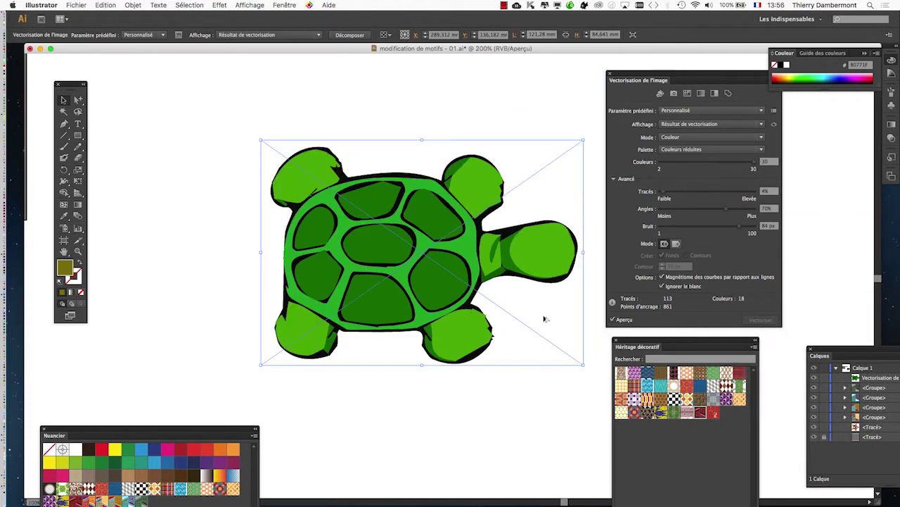
{"action": "left_click_drag", "start_coordinate": [453, 268], "coordinate": [382, 217]}
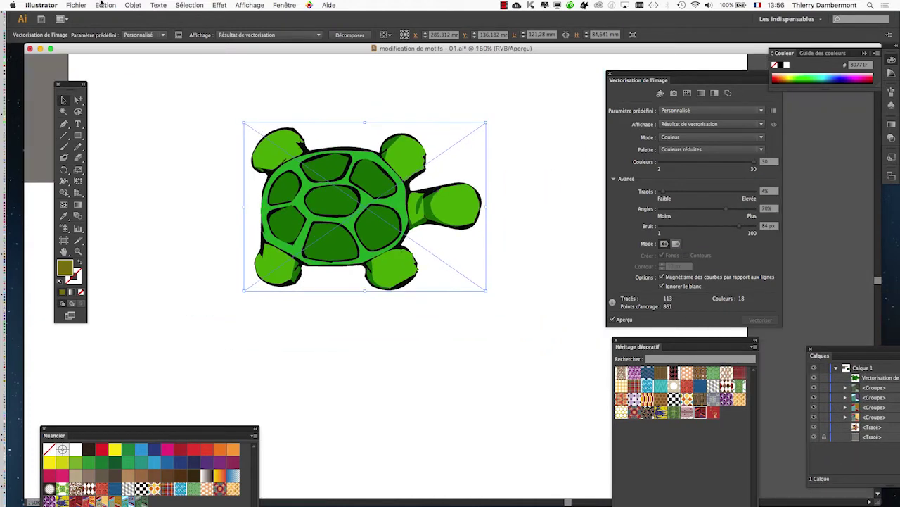
Save the document as a new version named modification de motifs - 02.ai with the Illustrator CS6 options
{"action": "left_click", "coordinate": [76, 5]}
{"action": "left_click", "coordinate": [106, 84]}
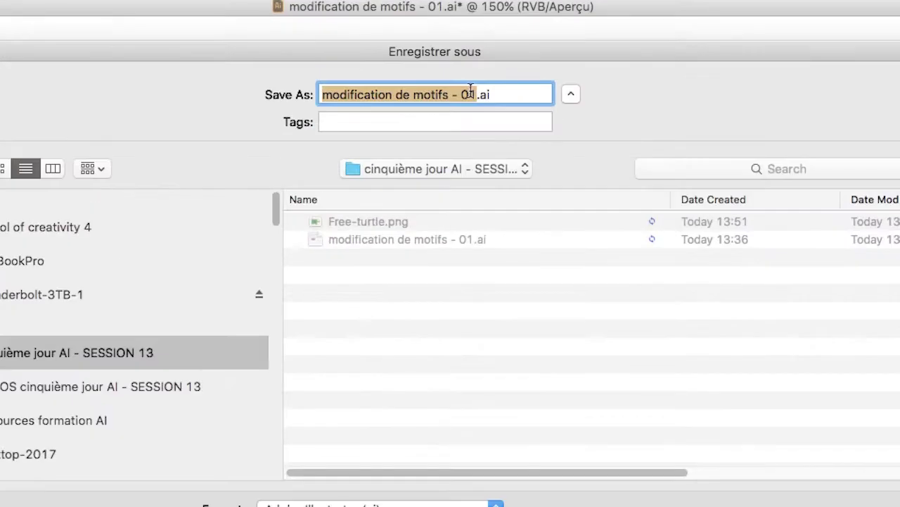
{"action": "left_click", "coordinate": [470, 90]}
{"action": "key", "text": "BackSpace"}
{"action": "type", "text": "2"}
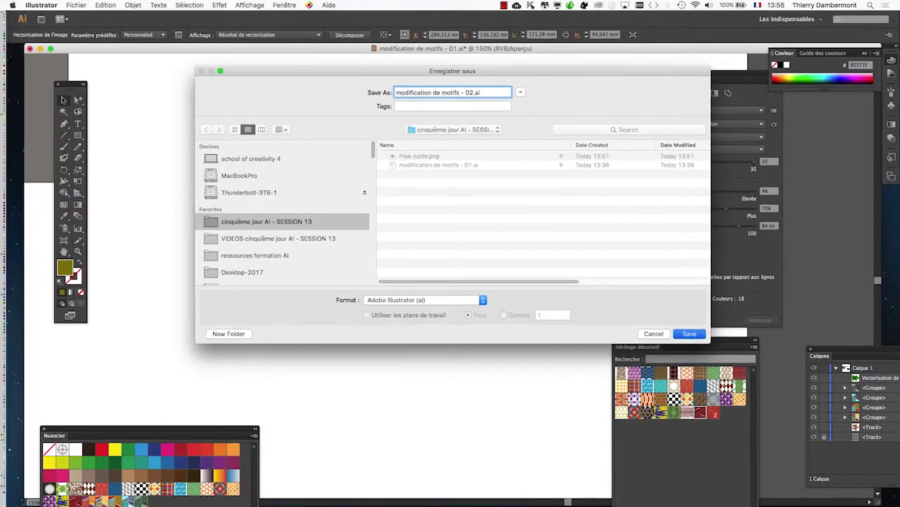
{"action": "key", "text": "Return"}
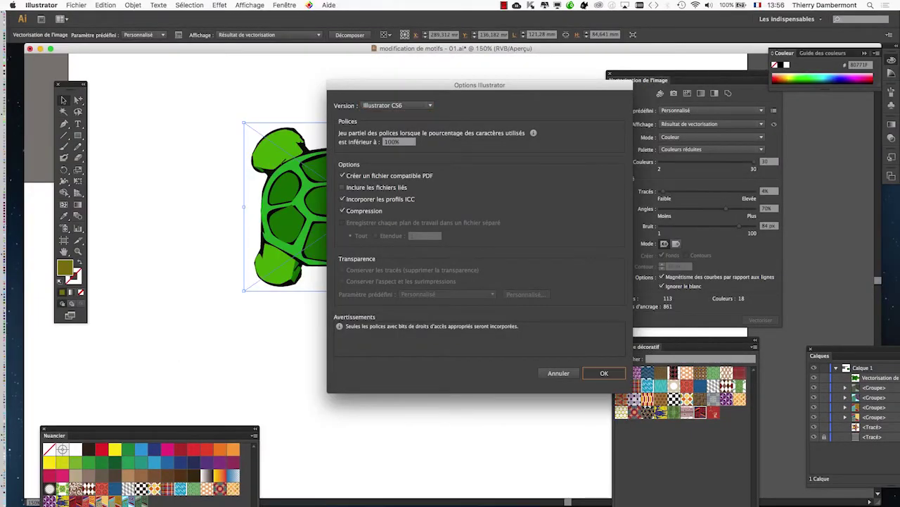
{"action": "key", "text": "Return"}
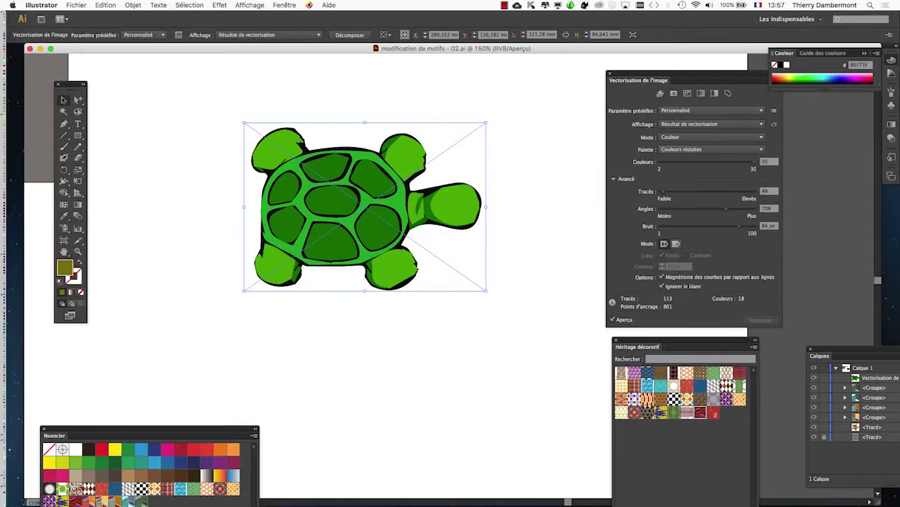
Expand the turtle's image trace into editable vector paths with Décomposer
{"action": "left_click", "coordinate": [0, 0]}
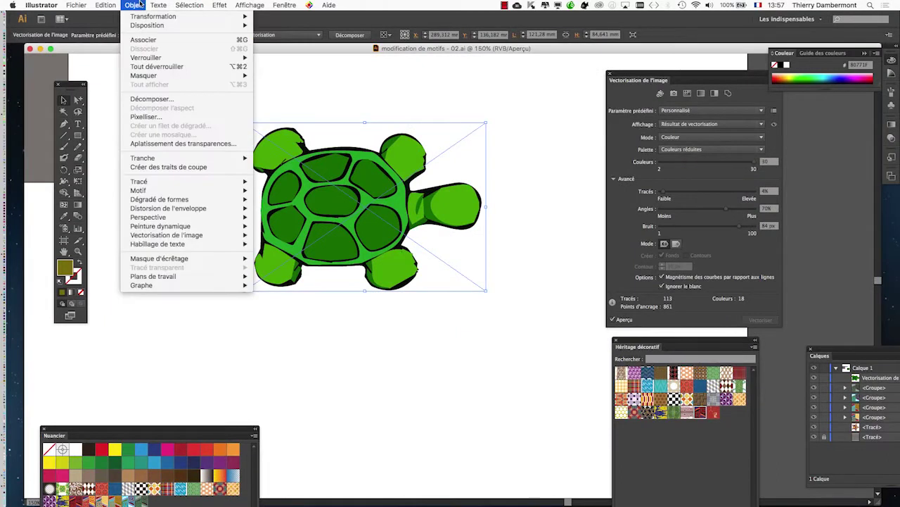
{"action": "mouse_move", "coordinate": [178, 234]}
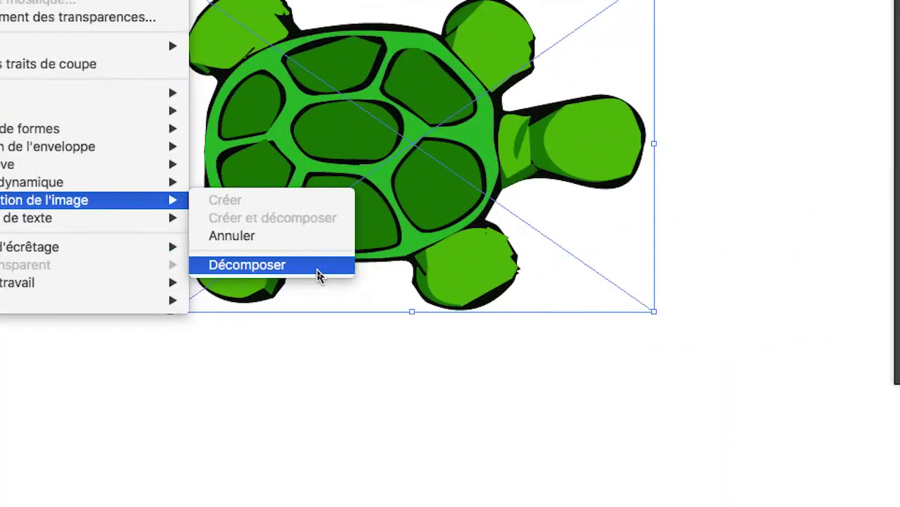
{"action": "left_click", "coordinate": [318, 272]}
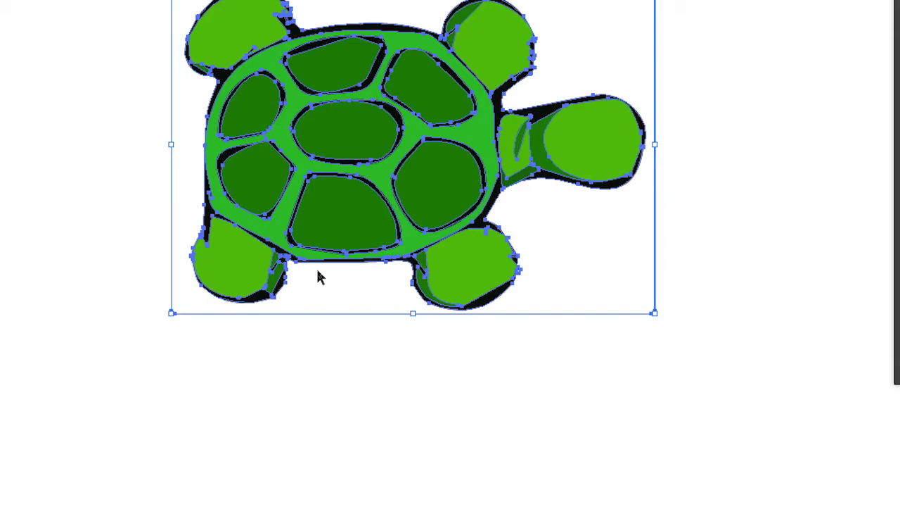
{"action": "key", "text": "a"}
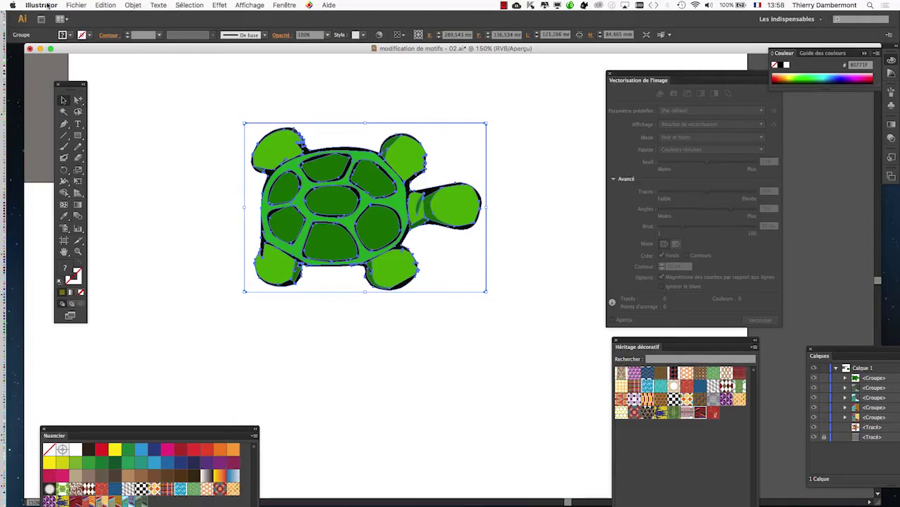
Save the expanded artwork as a new version named modification de motifs - 03.ai with the Illustrator CS6 options
{"action": "left_click", "coordinate": [76, 5]}
{"action": "key", "text": "super+shift+s"}
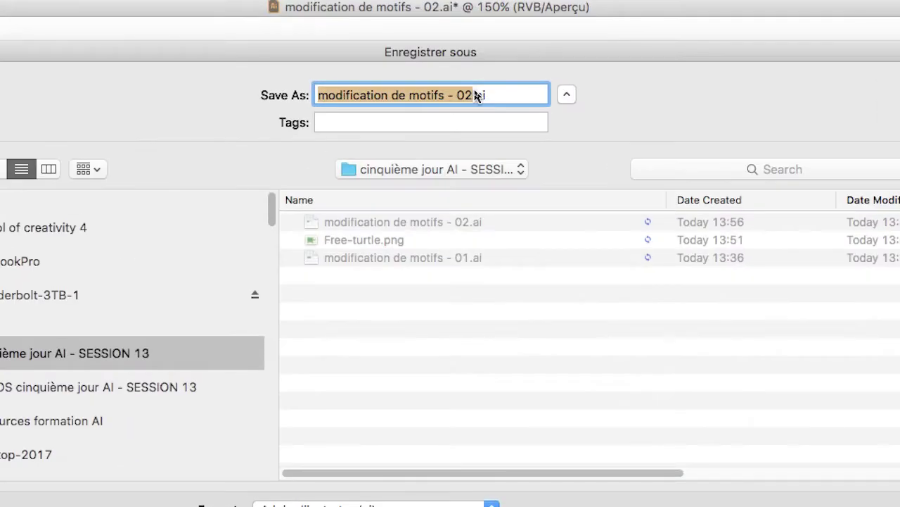
{"action": "left_click", "coordinate": [473, 94]}
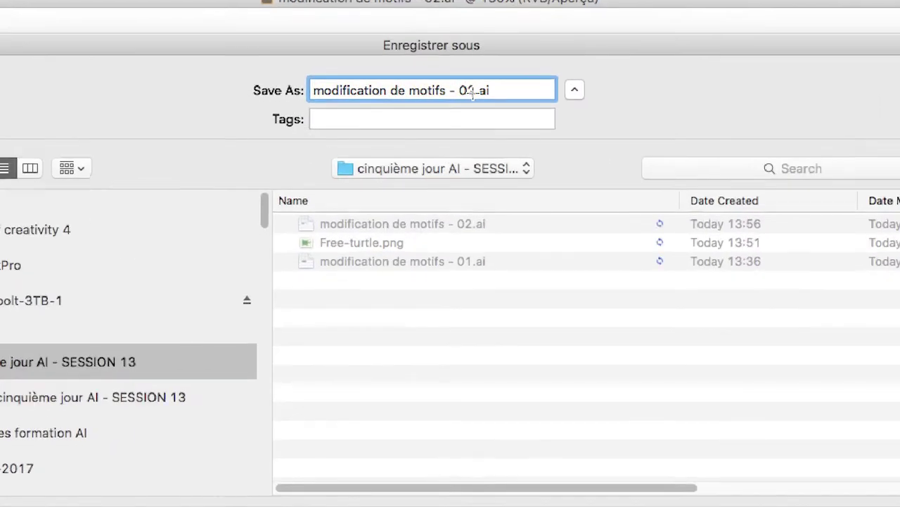
{"action": "key", "text": "BackSpace"}
{"action": "type", "text": "3"}
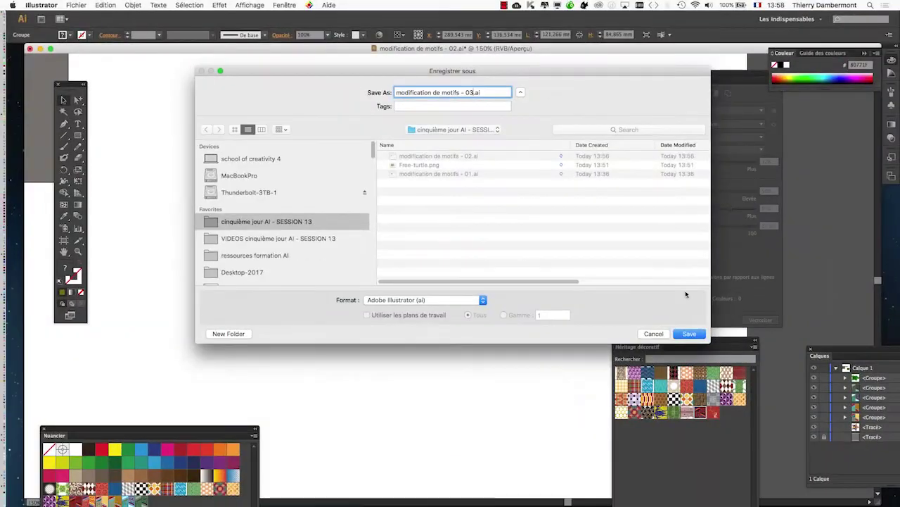
{"action": "left_click", "coordinate": [692, 333]}
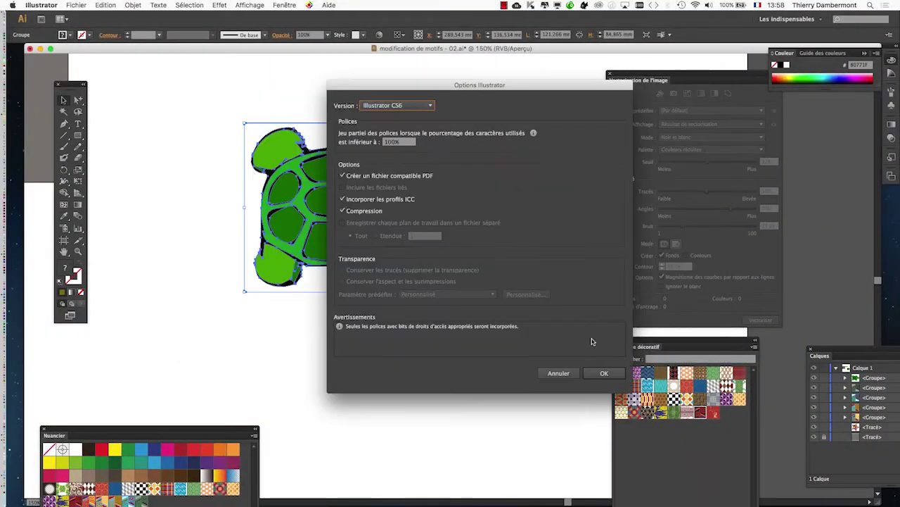
{"action": "left_click", "coordinate": [604, 372]}
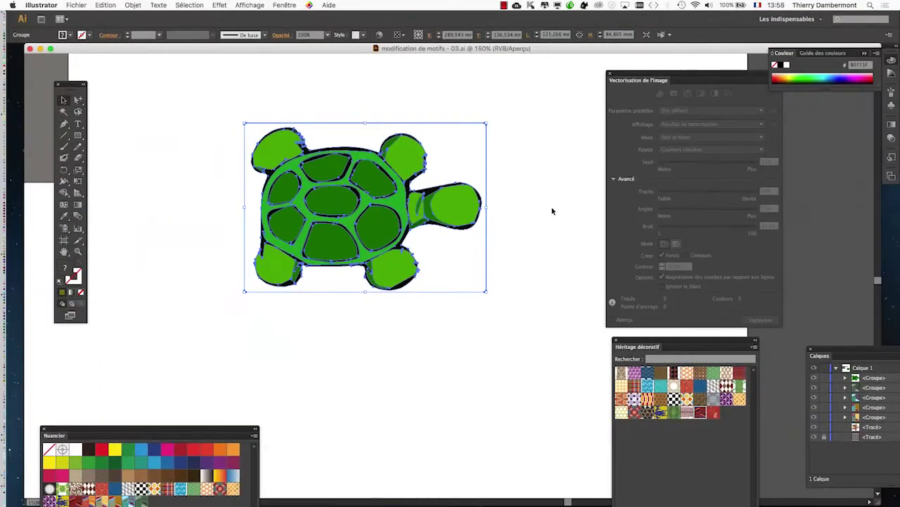
Deselect and reselect the turtle group, and close the Vectorisation de l'image panel
{"action": "left_click", "coordinate": [590, 208]}
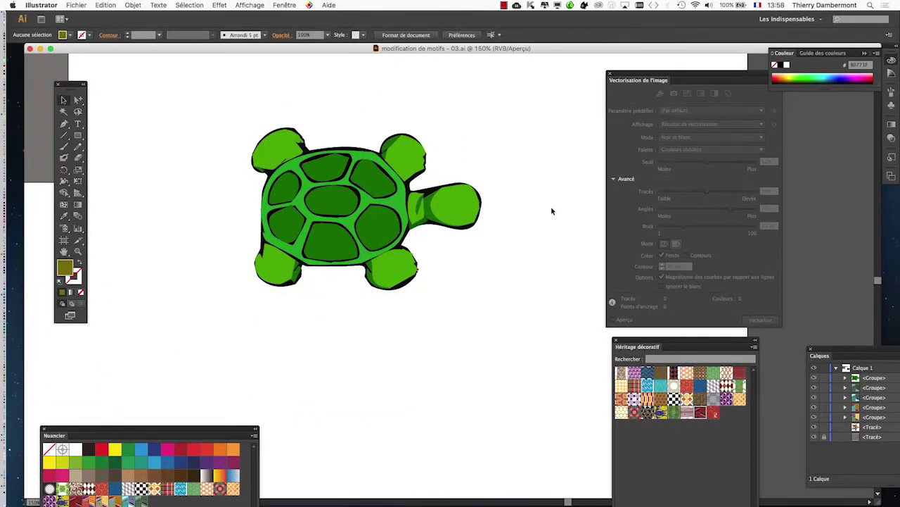
{"action": "left_click", "coordinate": [327, 203]}
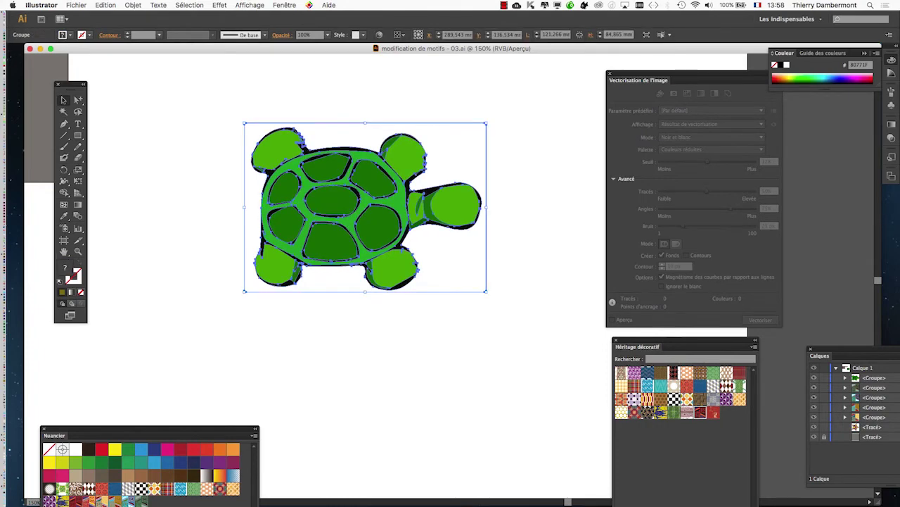
{"action": "left_click", "coordinate": [610, 72]}
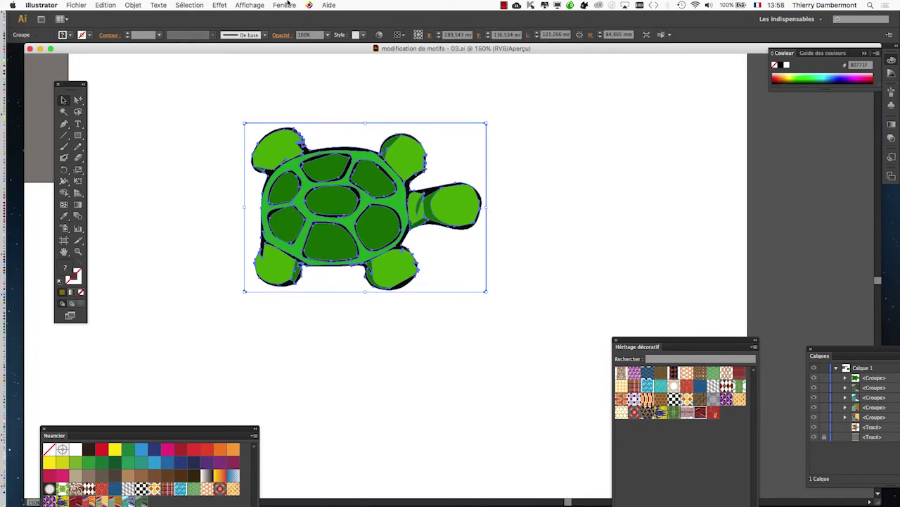
Place the Calques panel in the empty area beside the turtle's head
{"action": "left_click", "coordinate": [286, 5]}
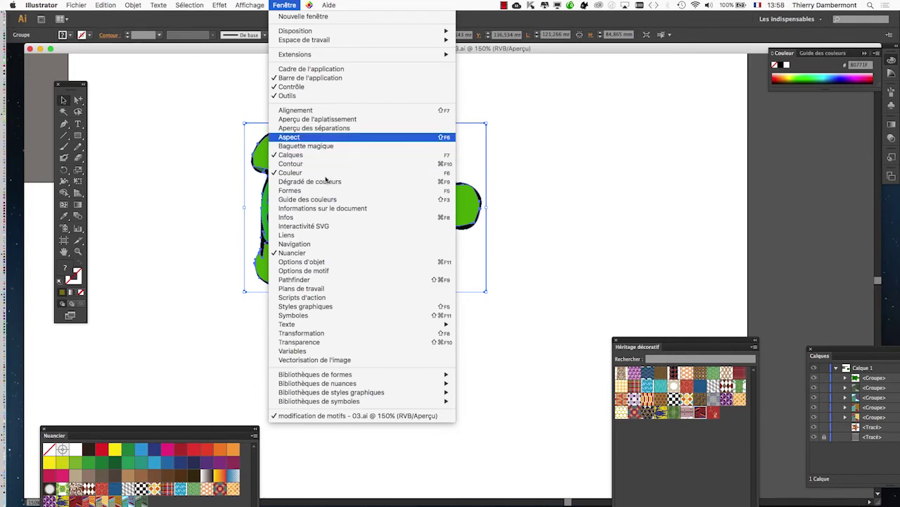
{"action": "left_click", "coordinate": [820, 351]}
{"action": "left_click_drag", "start_coordinate": [820, 352], "coordinate": [537, 87]}
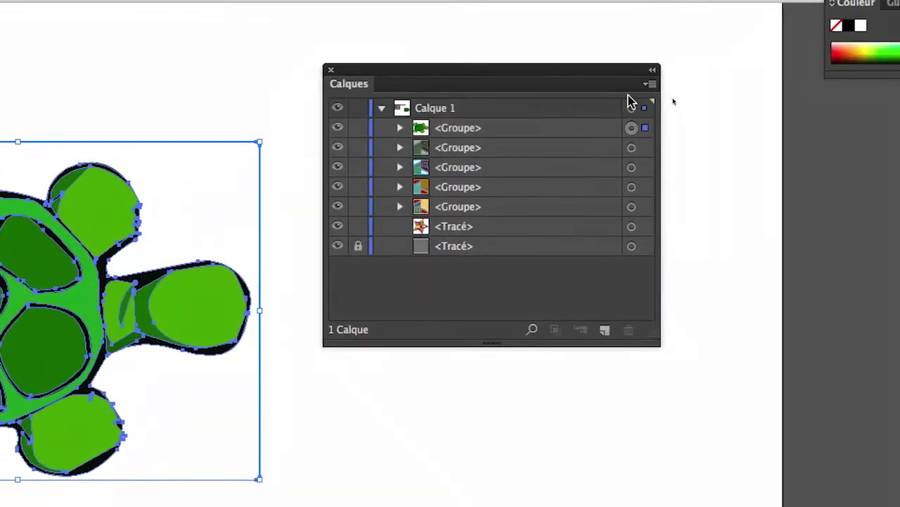
Set the Calques panel's row size to 40 pixels and enlarge the panel to show every group
{"action": "left_click", "coordinate": [682, 94]}
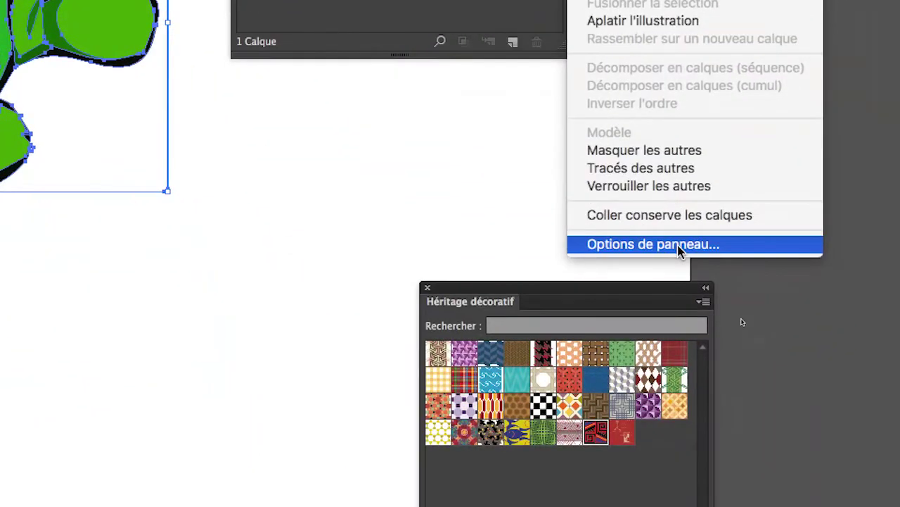
{"action": "left_click", "coordinate": [676, 350]}
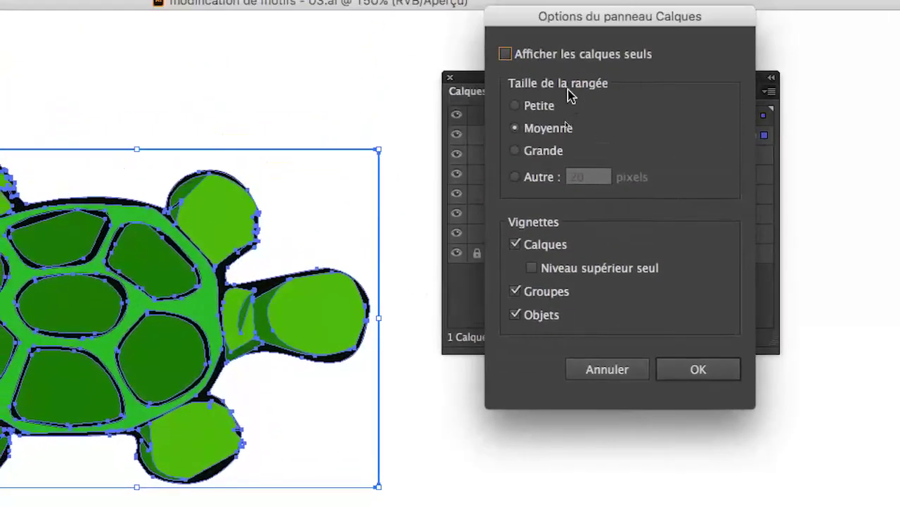
{"action": "left_click", "coordinate": [553, 40]}
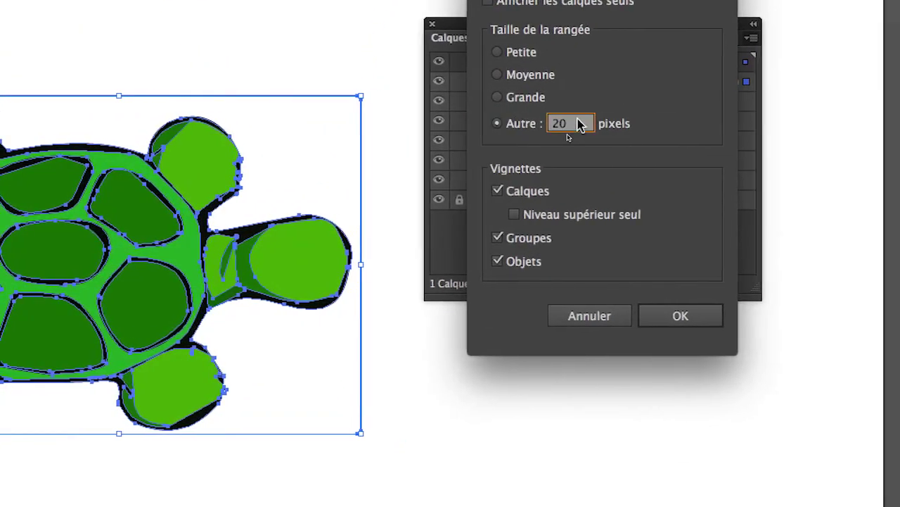
{"action": "type", "text": "40"}
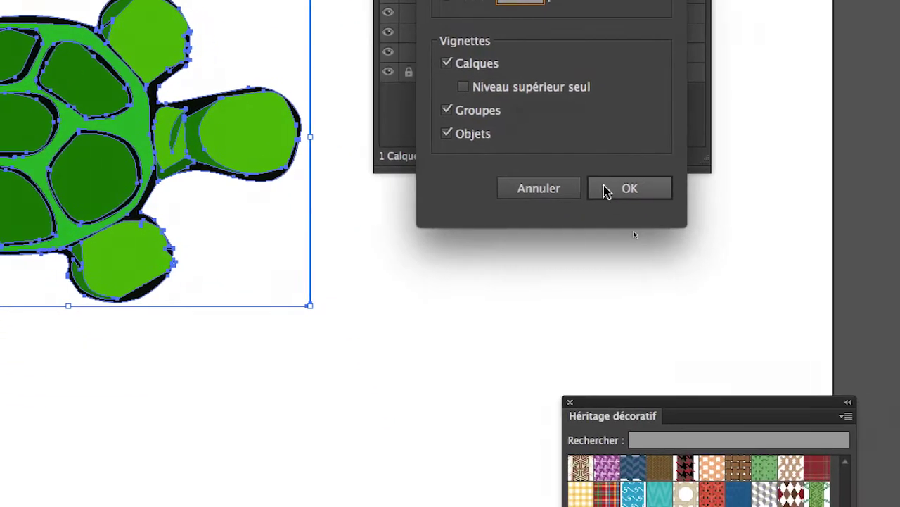
{"action": "left_click", "coordinate": [606, 190]}
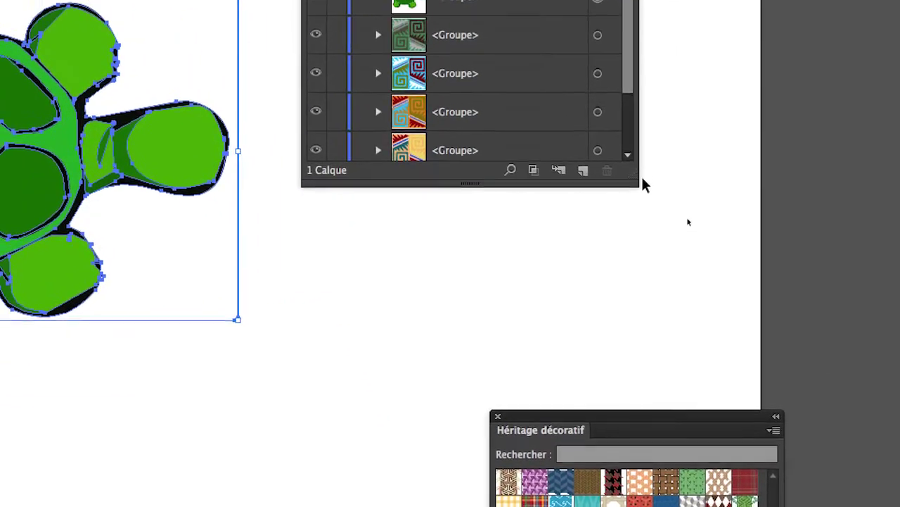
{"action": "left_click_drag", "start_coordinate": [634, 174], "coordinate": [826, 460]}
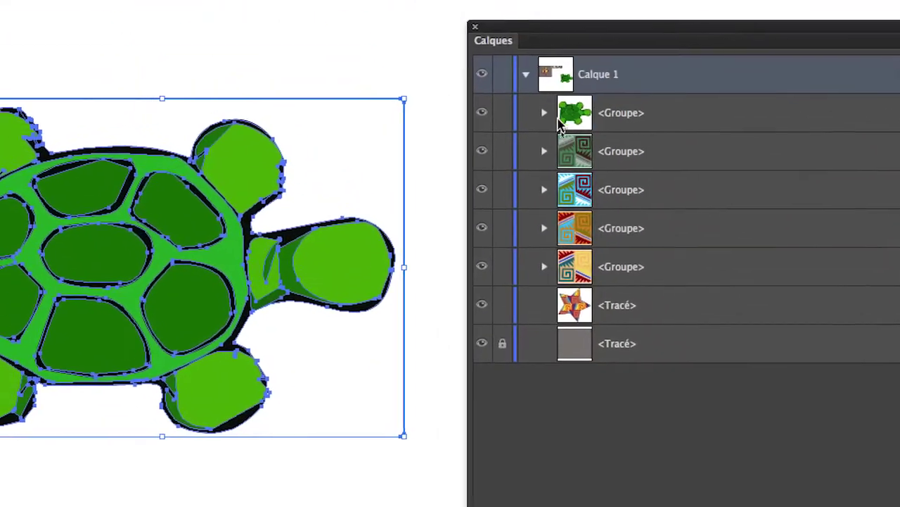
Expand the turtle's group in the Calques panel and look through the paths produced by the trace
{"action": "left_click", "coordinate": [544, 113]}
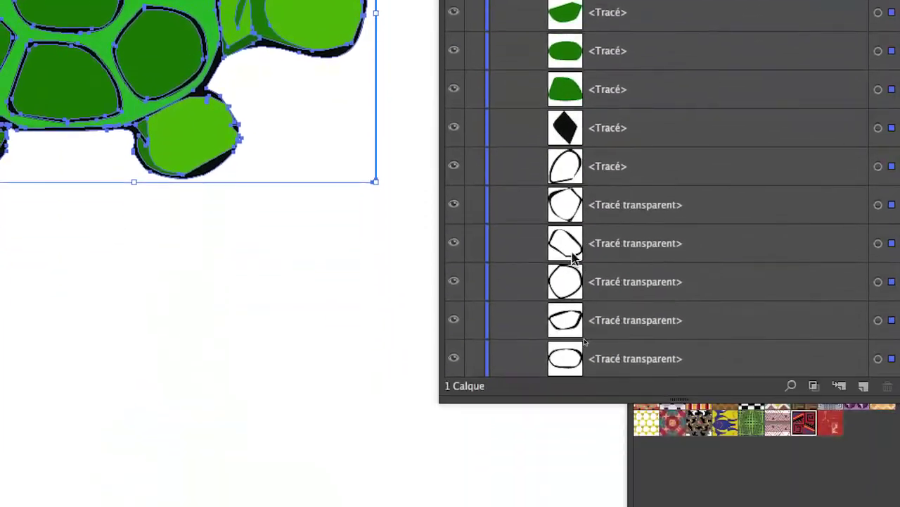
{"action": "scroll", "coordinate": [573, 256], "scroll_direction": "down", "scroll_amount": 15}
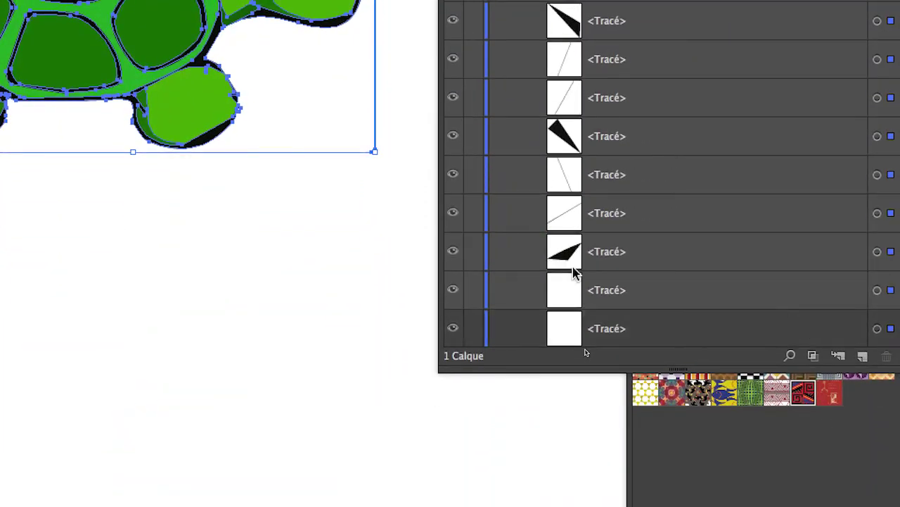
{"action": "scroll", "coordinate": [574, 273], "scroll_direction": "down", "scroll_amount": 5}
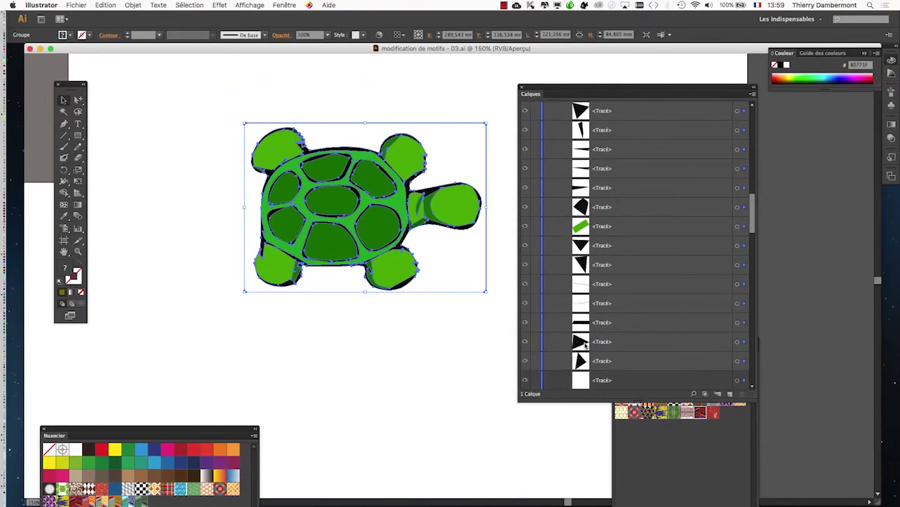
{"action": "scroll", "coordinate": [584, 342], "scroll_direction": "down", "scroll_amount": 8}
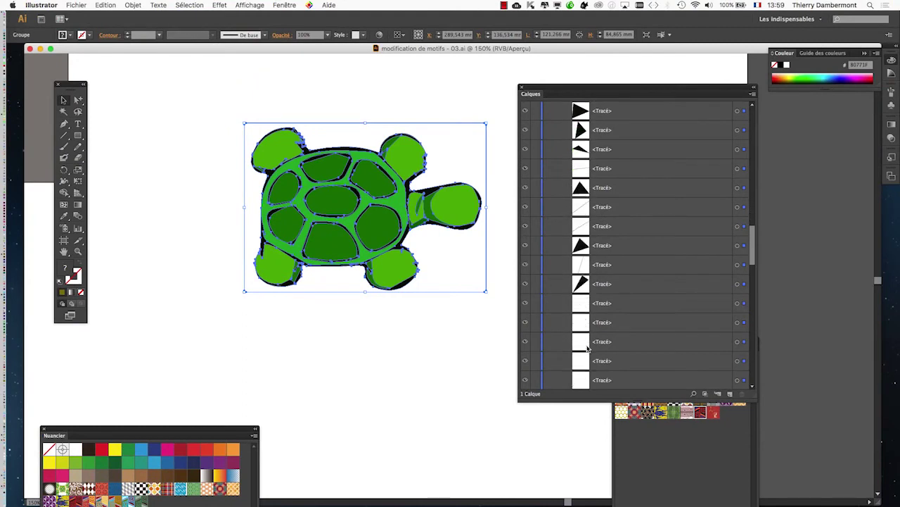
Collapse the turtle's group of traced paths in the Calques panel and close the panel
{"action": "scroll", "coordinate": [588, 348], "scroll_direction": "down", "scroll_amount": 5}
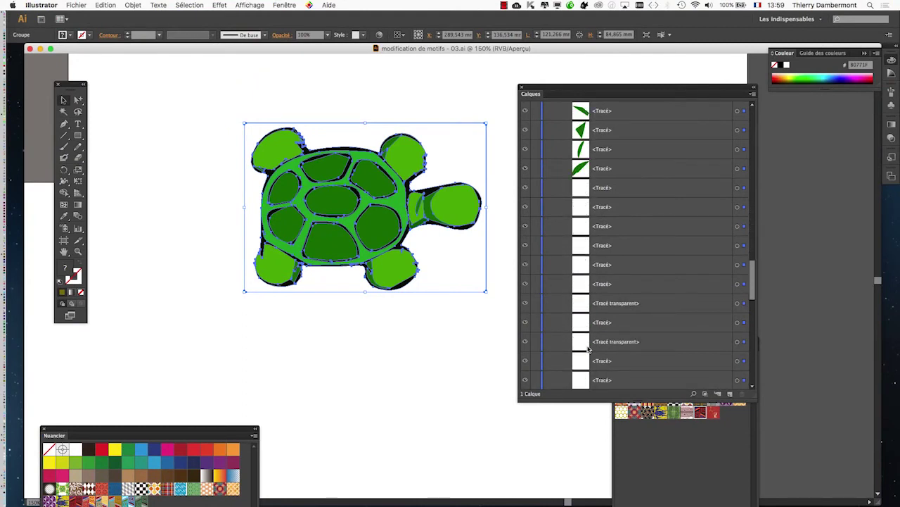
{"action": "scroll", "coordinate": [589, 348], "scroll_direction": "down", "scroll_amount": 2}
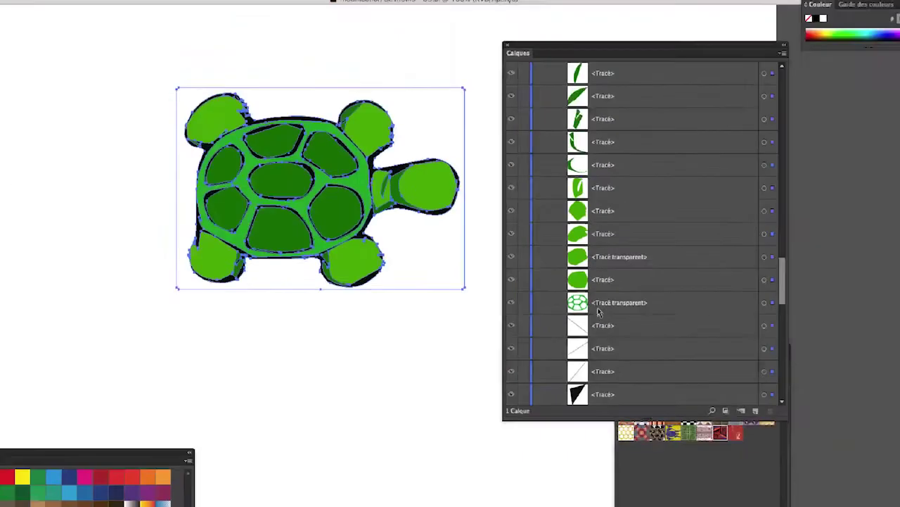
{"action": "scroll", "coordinate": [600, 304], "scroll_direction": "up", "scroll_amount": 20}
{"action": "scroll", "coordinate": [614, 182], "scroll_direction": "up", "scroll_amount": 1}
{"action": "scroll", "coordinate": [614, 184], "scroll_direction": "up", "scroll_amount": 5}
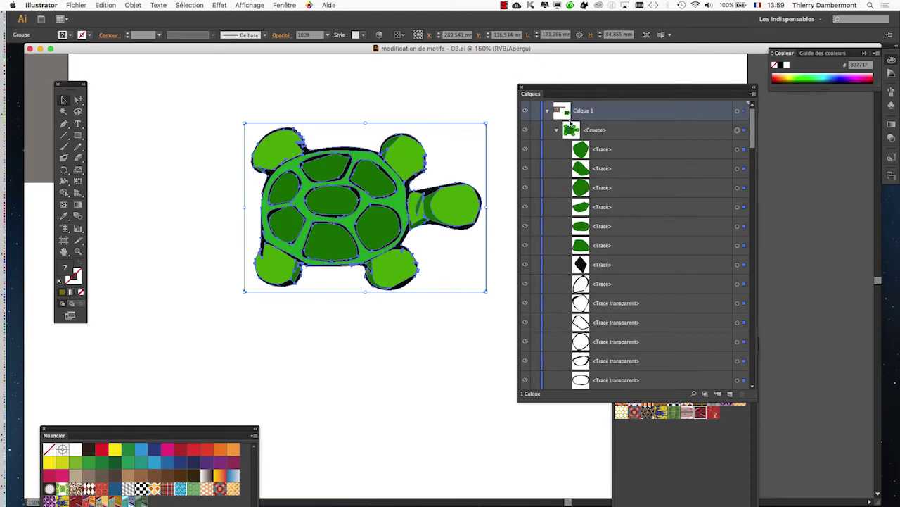
{"action": "left_click", "coordinate": [557, 130]}
{"action": "left_click", "coordinate": [522, 88]}
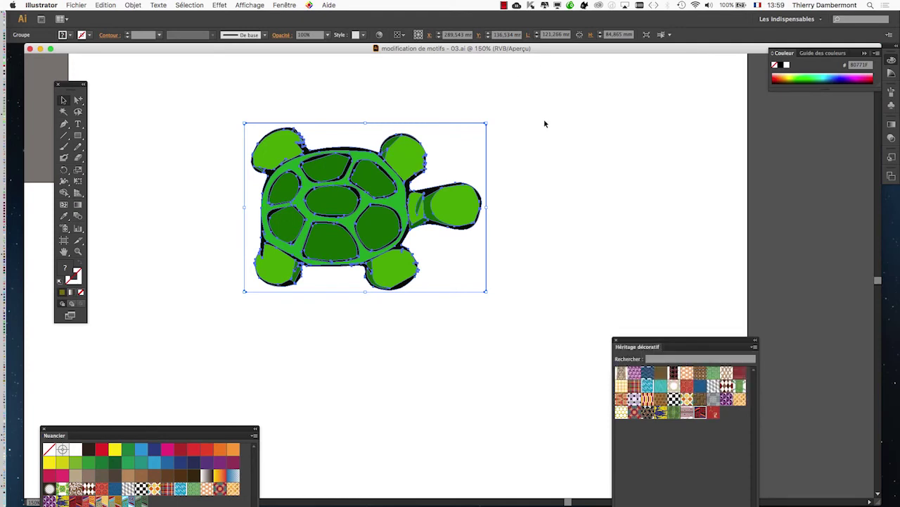
Deselect the turtle and raise the Héritage décoratif swatch panel to the level of the turtle so the whole panel shows
{"action": "left_click", "coordinate": [545, 225]}
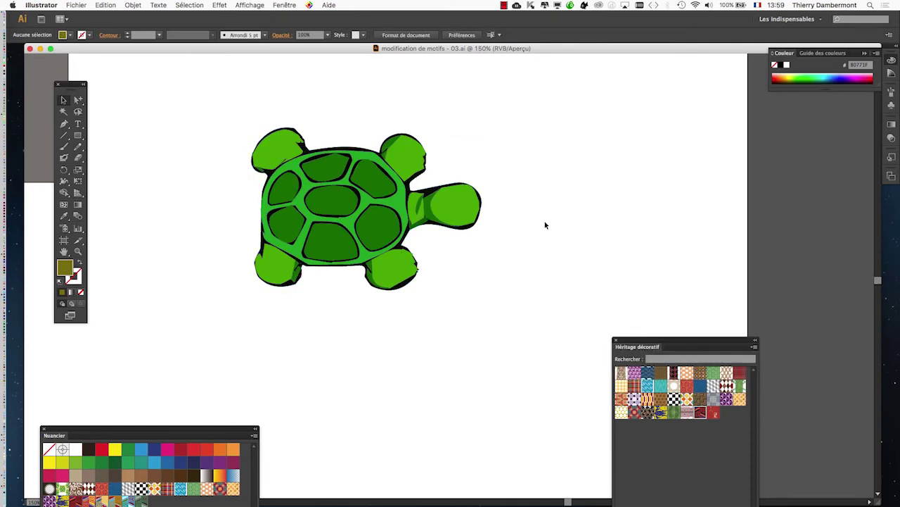
{"action": "left_click_drag", "start_coordinate": [658, 341], "coordinate": [657, 161]}
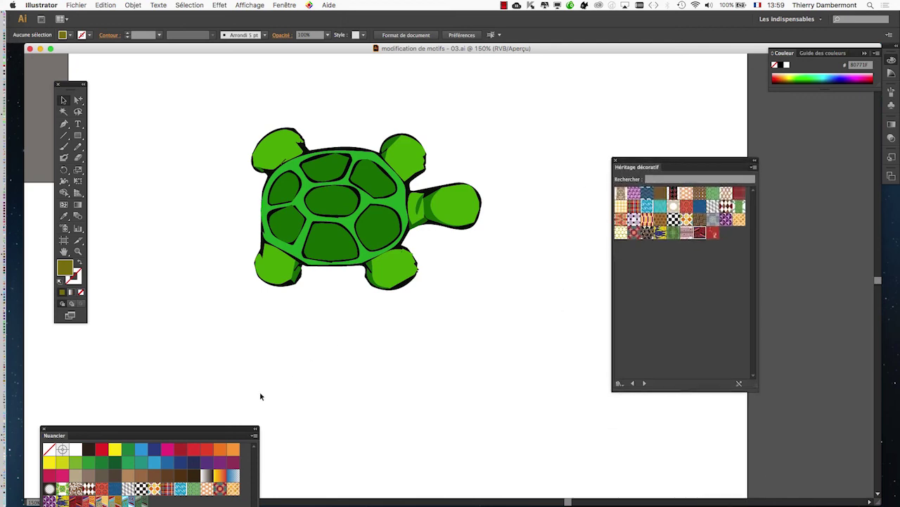